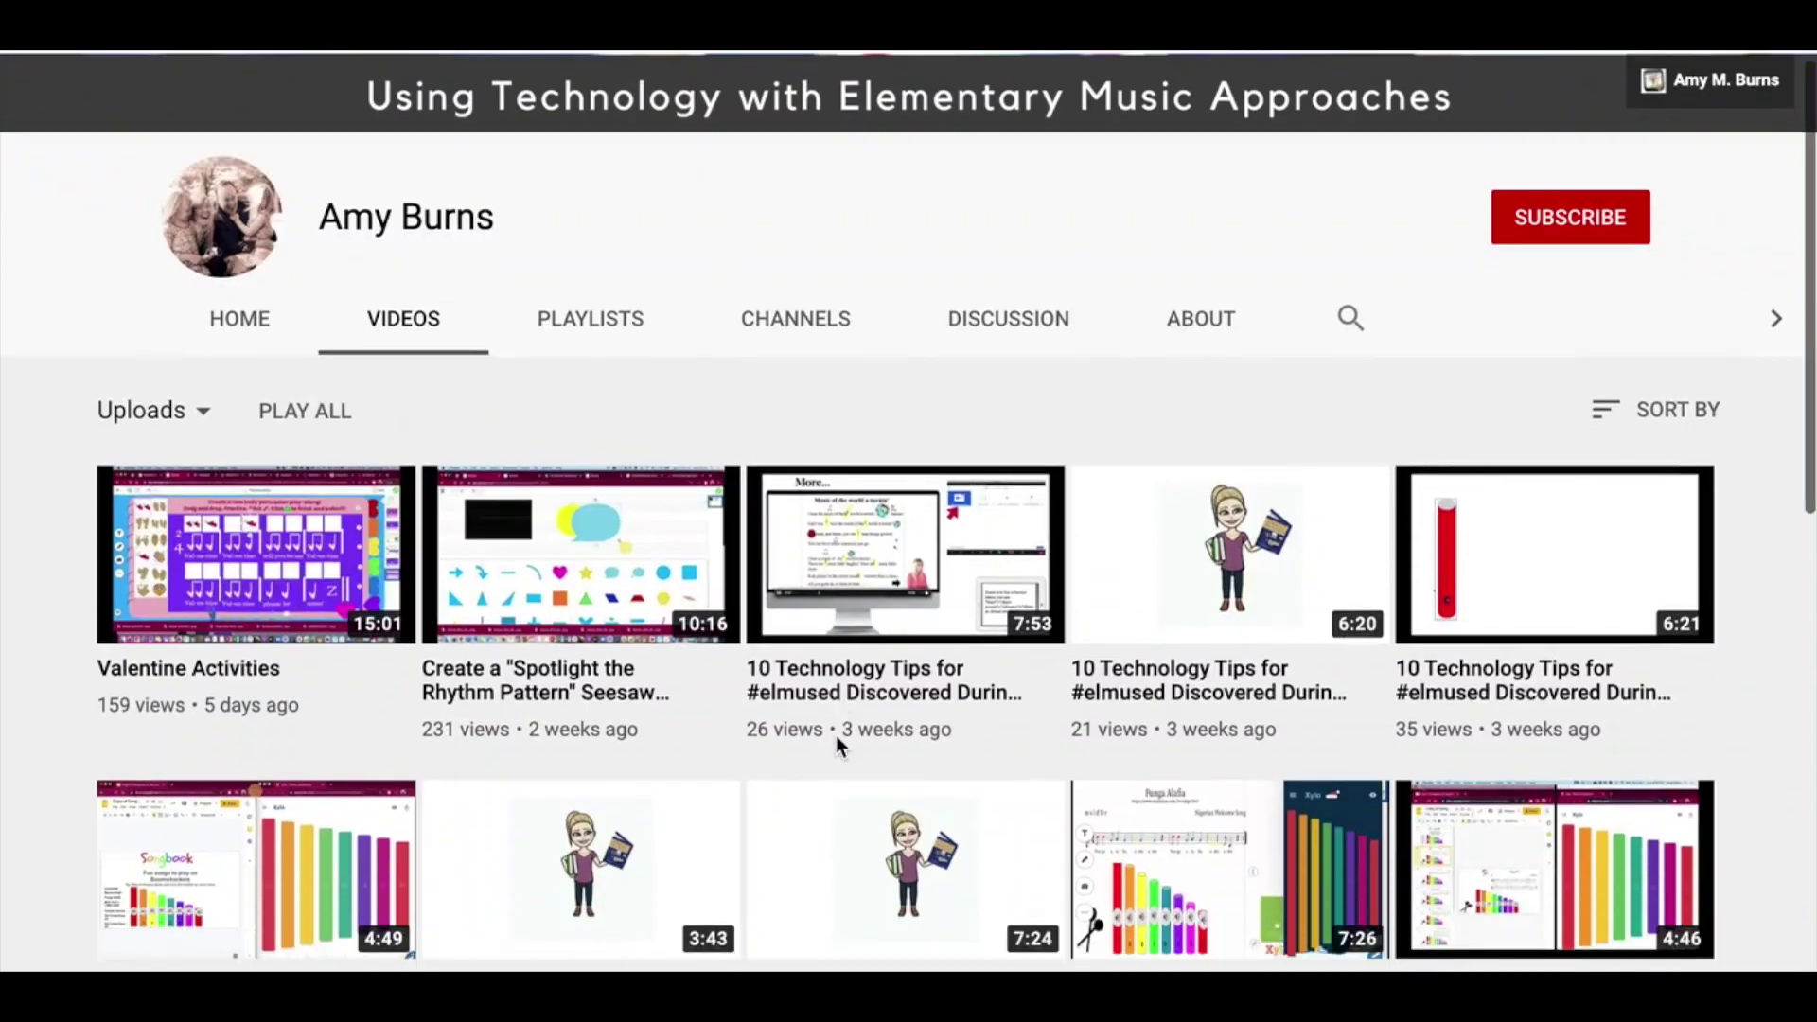
# - Browse the channel's Videos tab and subscribe to Using Technology with Elementary Music Approaches
pyautogui.scroll(-5, 837, 735)
pyautogui.scroll(-2, 836, 735)
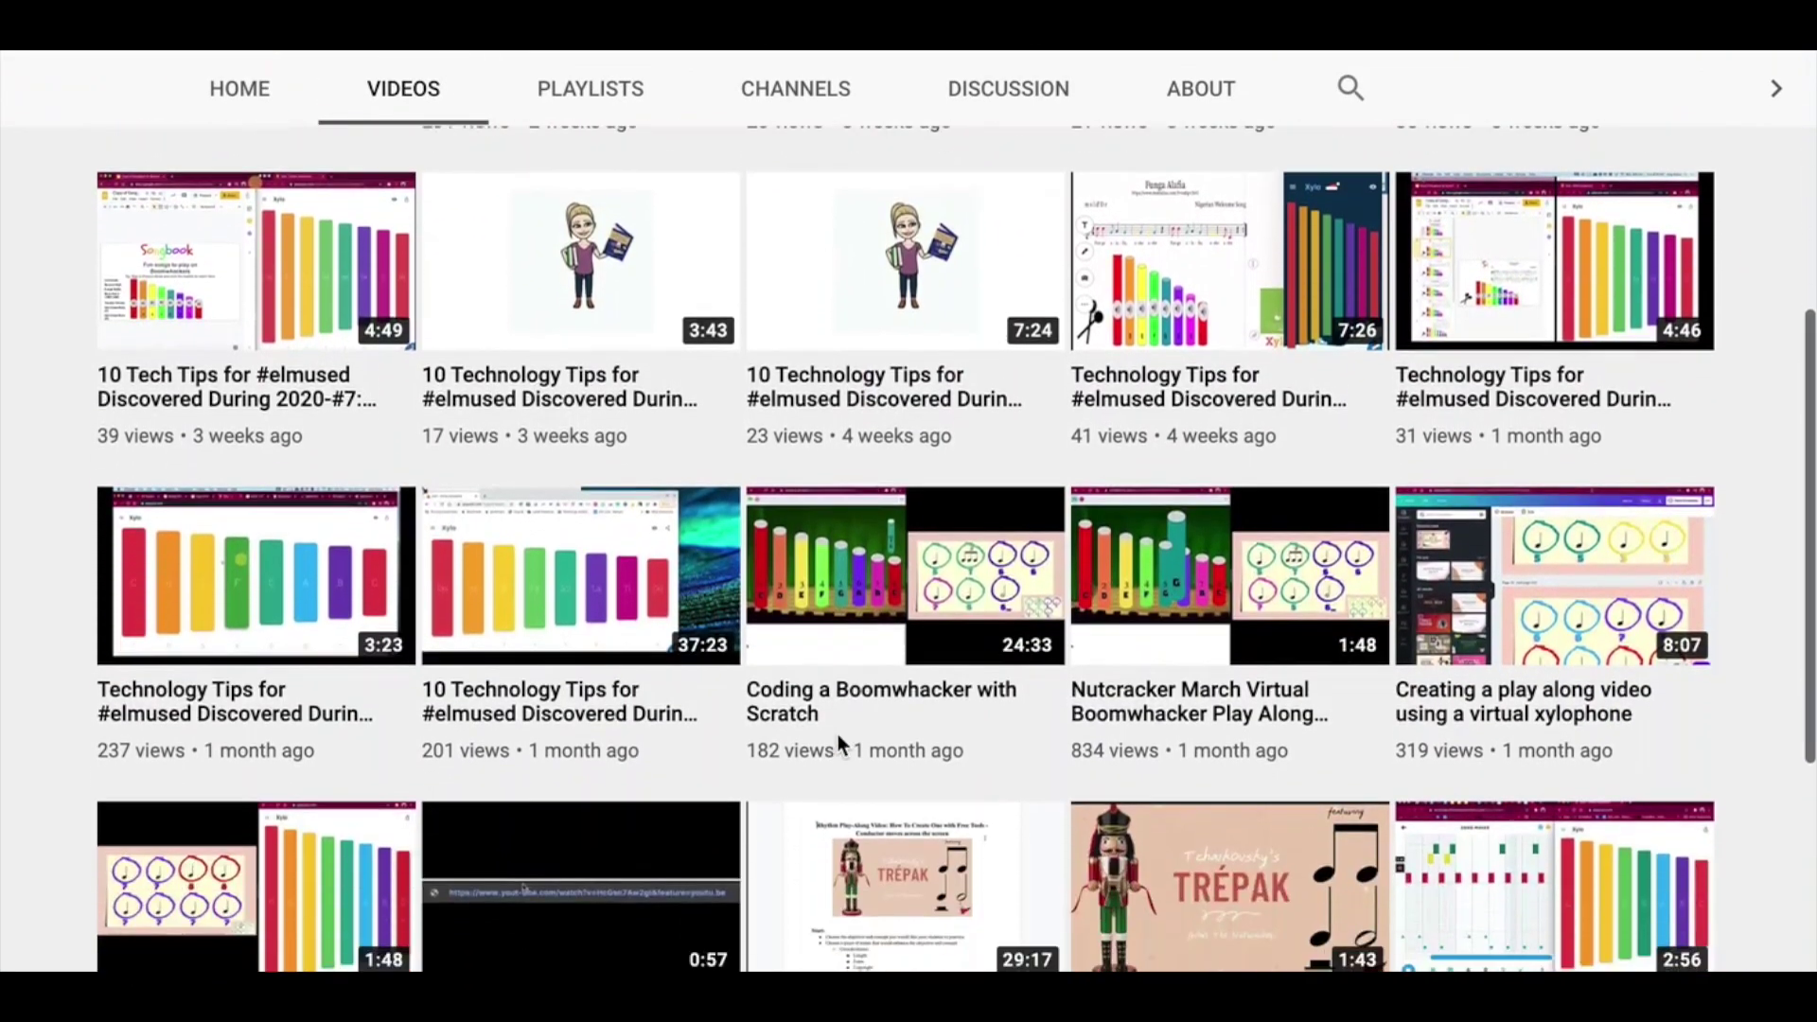
pyautogui.scroll(10, 838, 734)
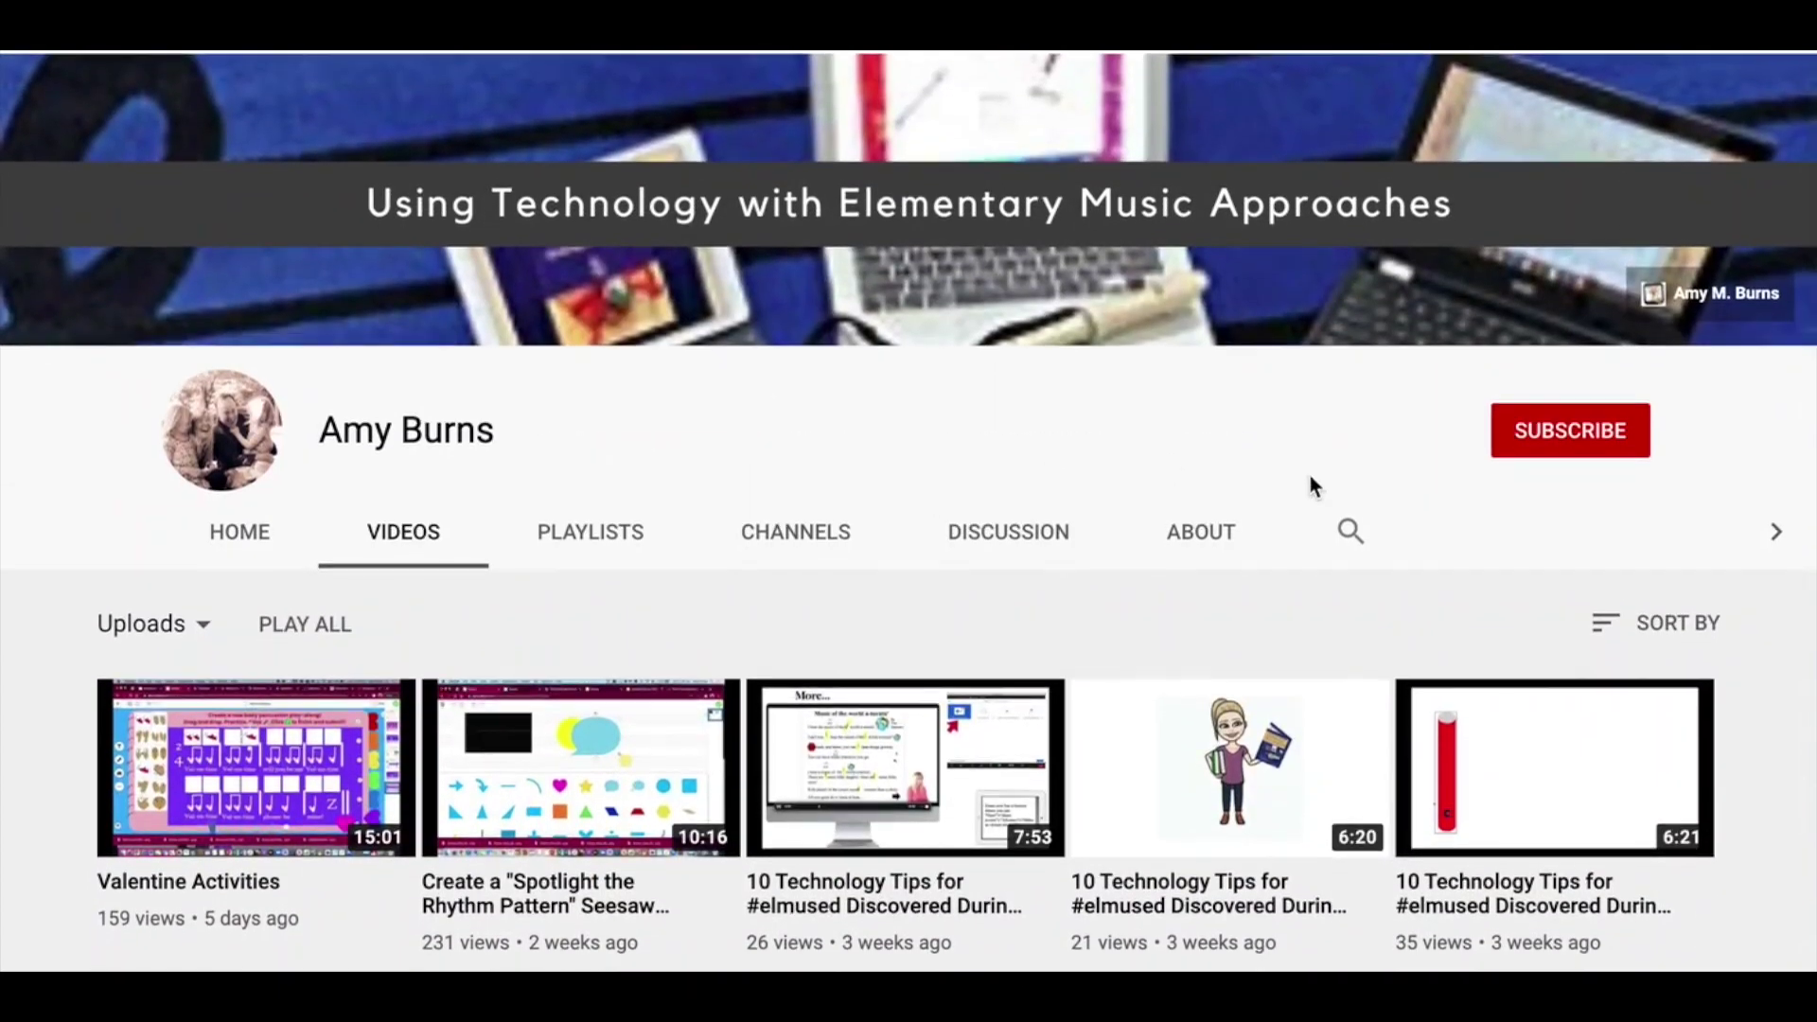
pyautogui.click(1526, 434)
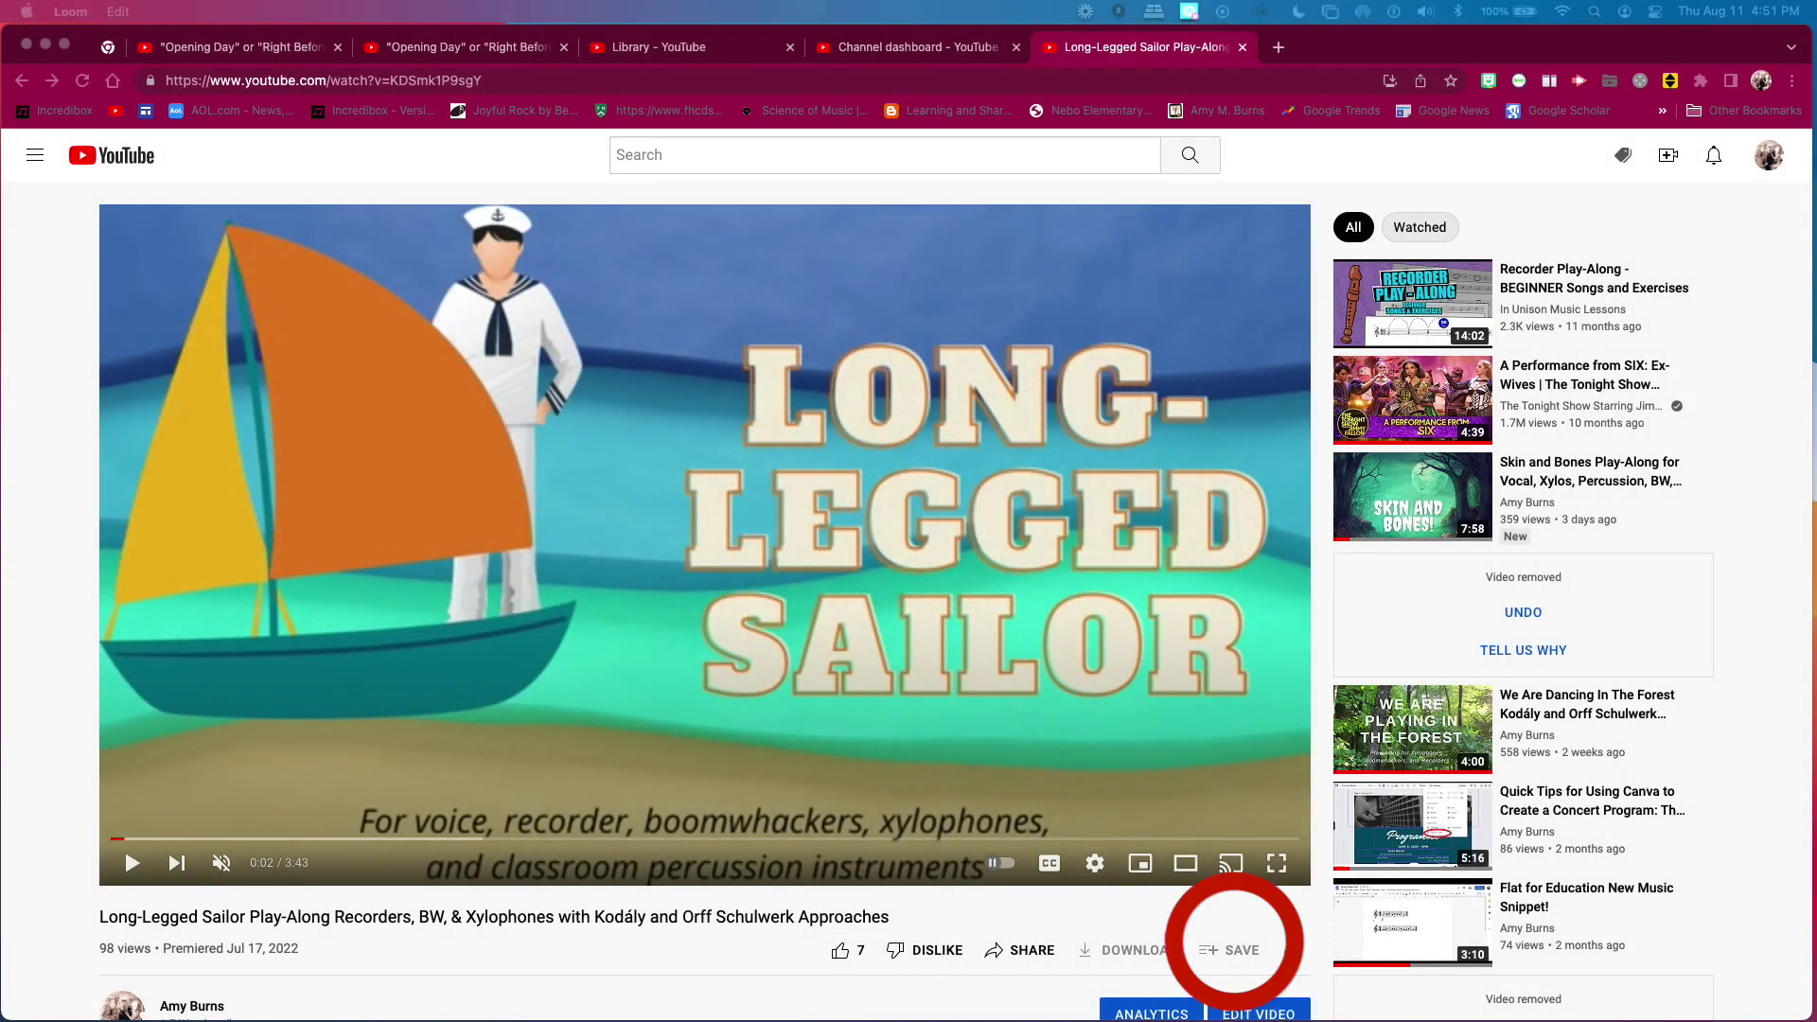
# - Like the Long-Legged Sailor video, confirm it tops Liked videos, and choose Save to playlist
pyautogui.click(841, 953)
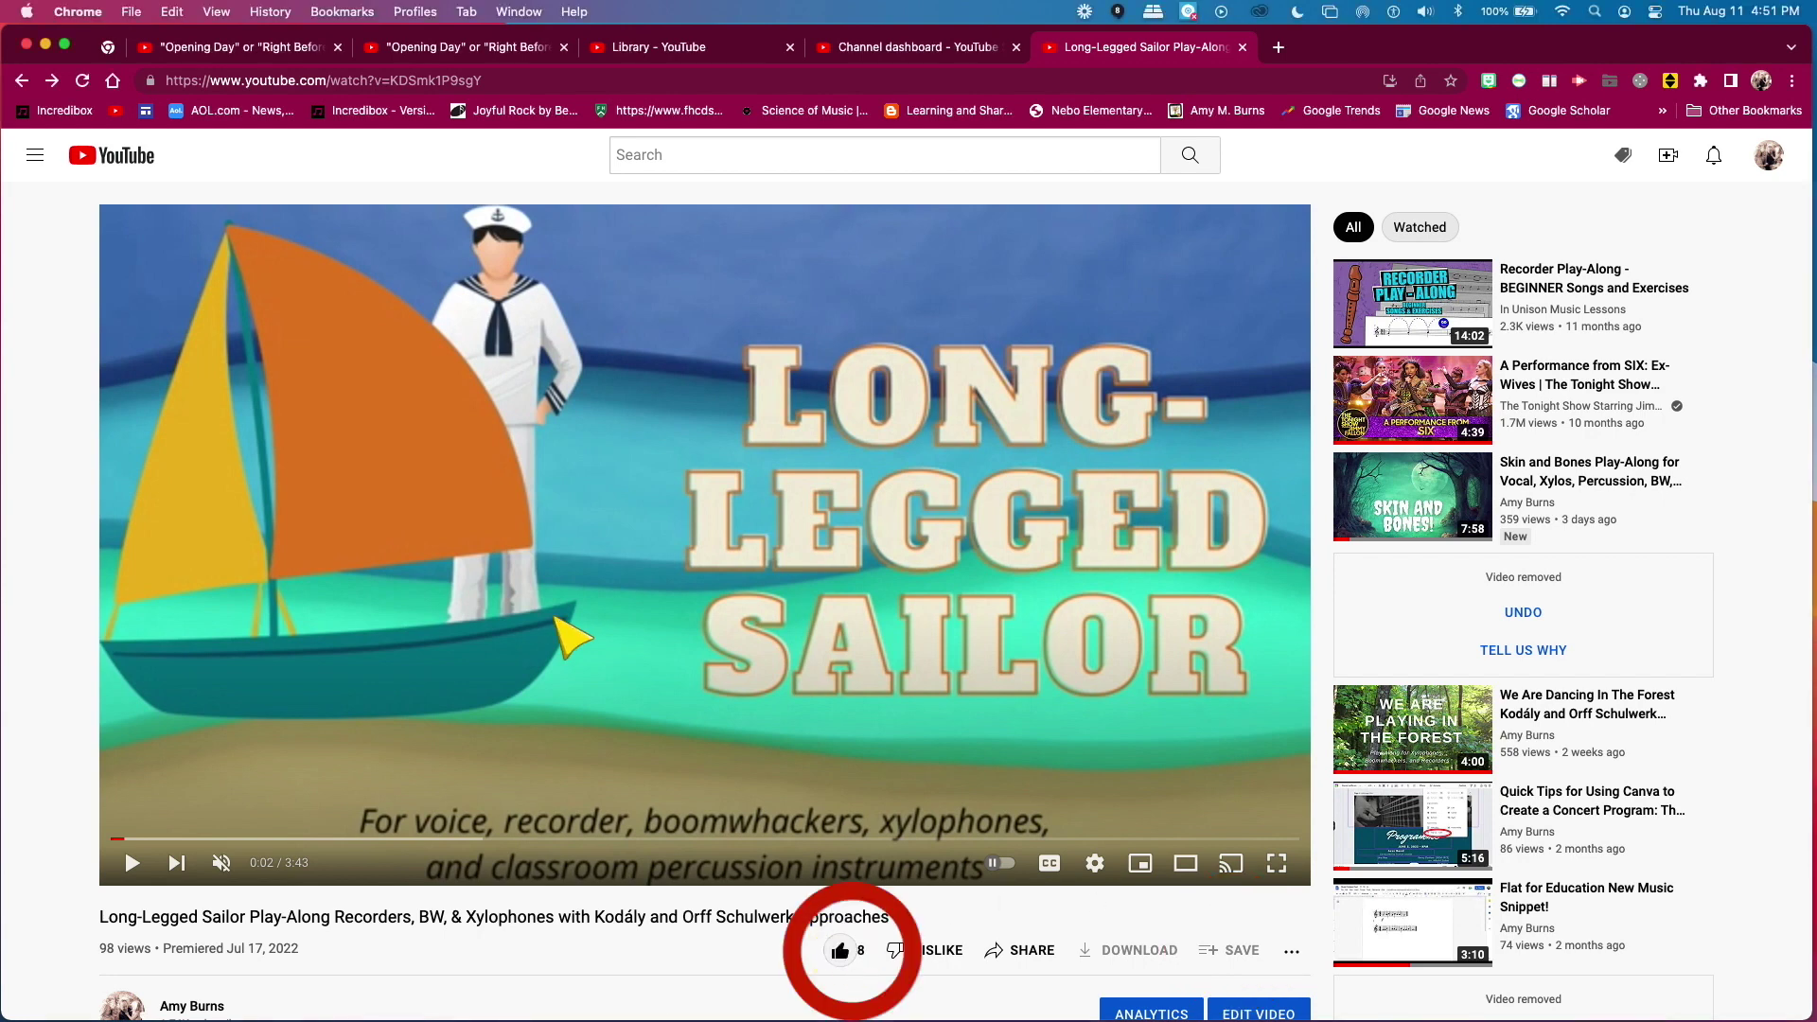
pyautogui.click(35, 155)
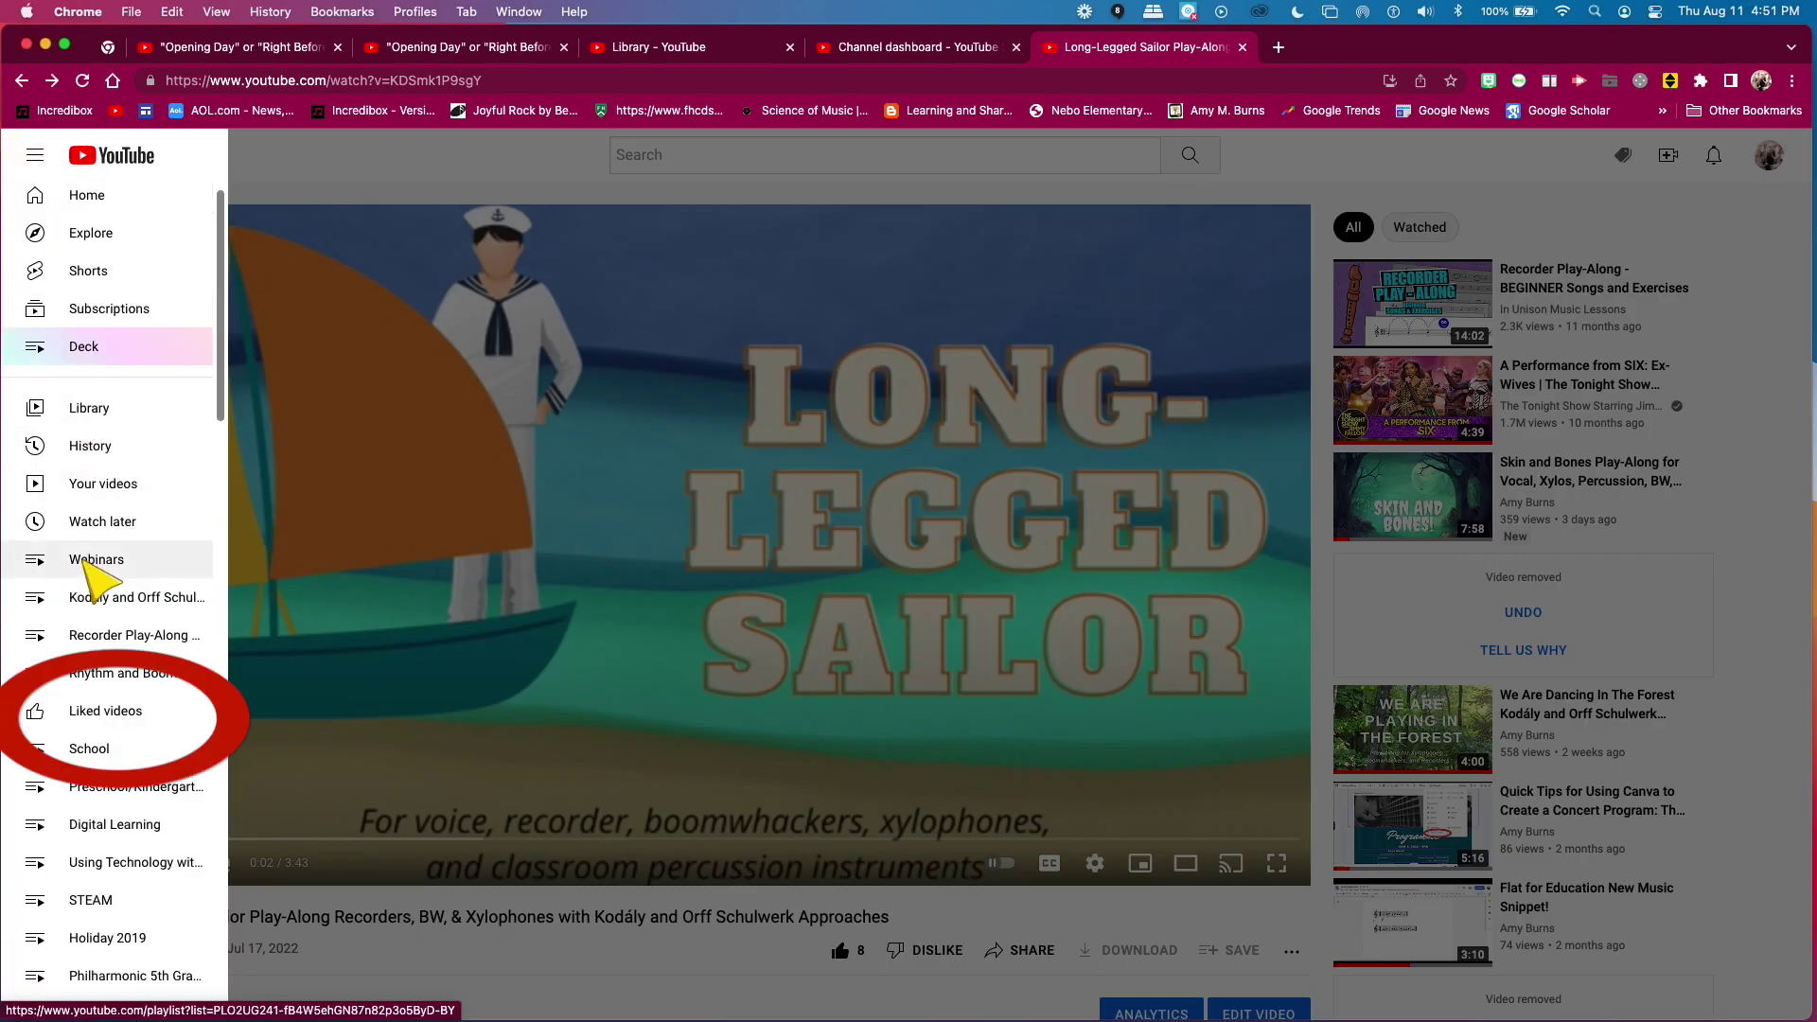
pyautogui.click(87, 711)
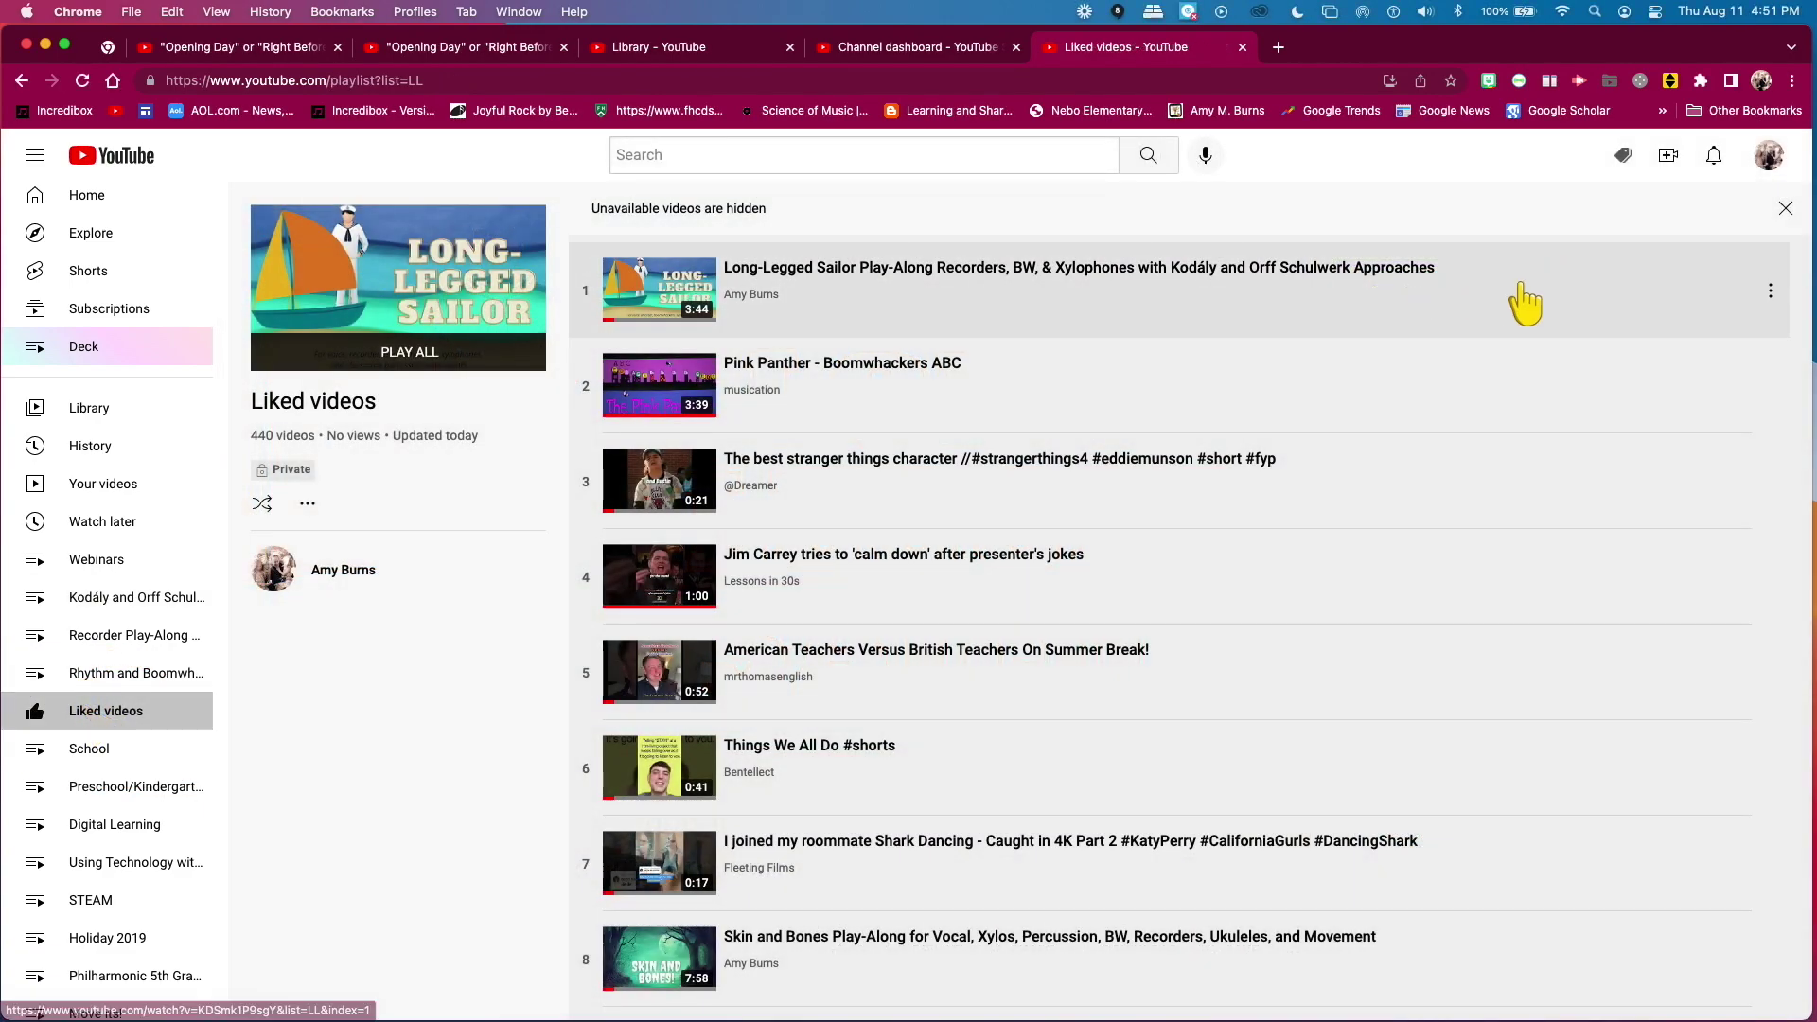
pyautogui.click(1771, 290)
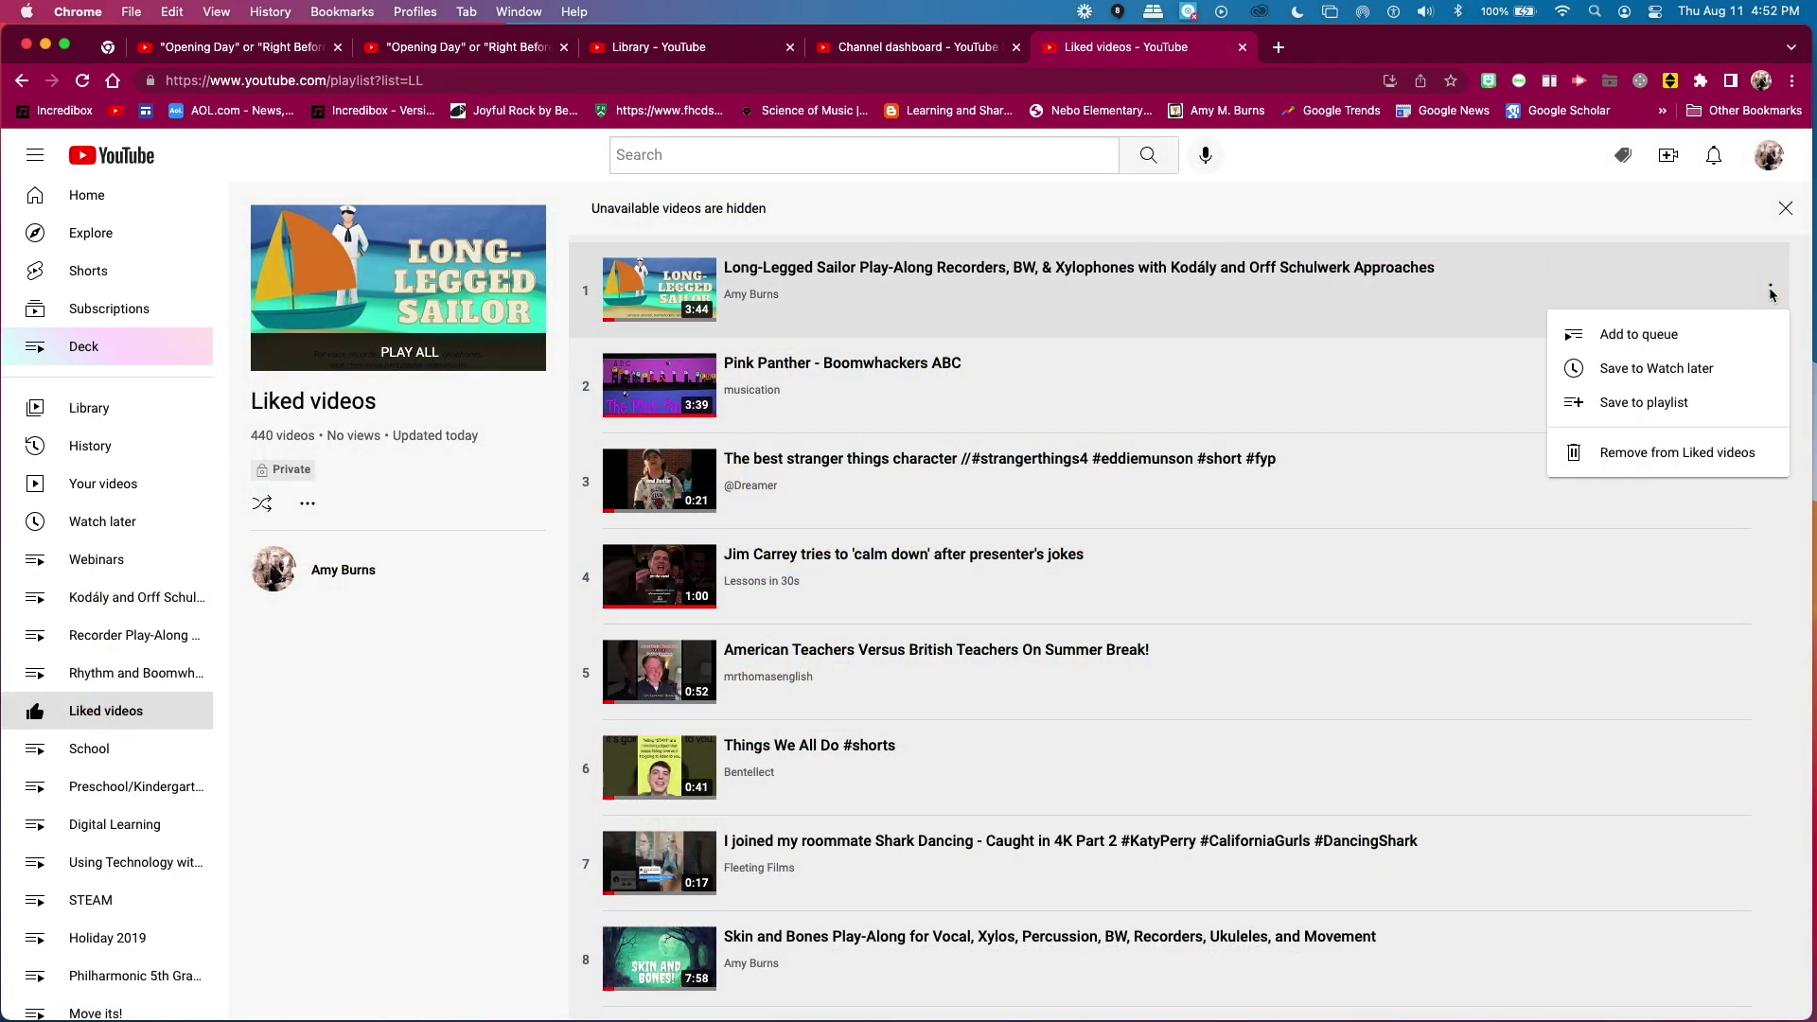
pyautogui.click(1599, 402)
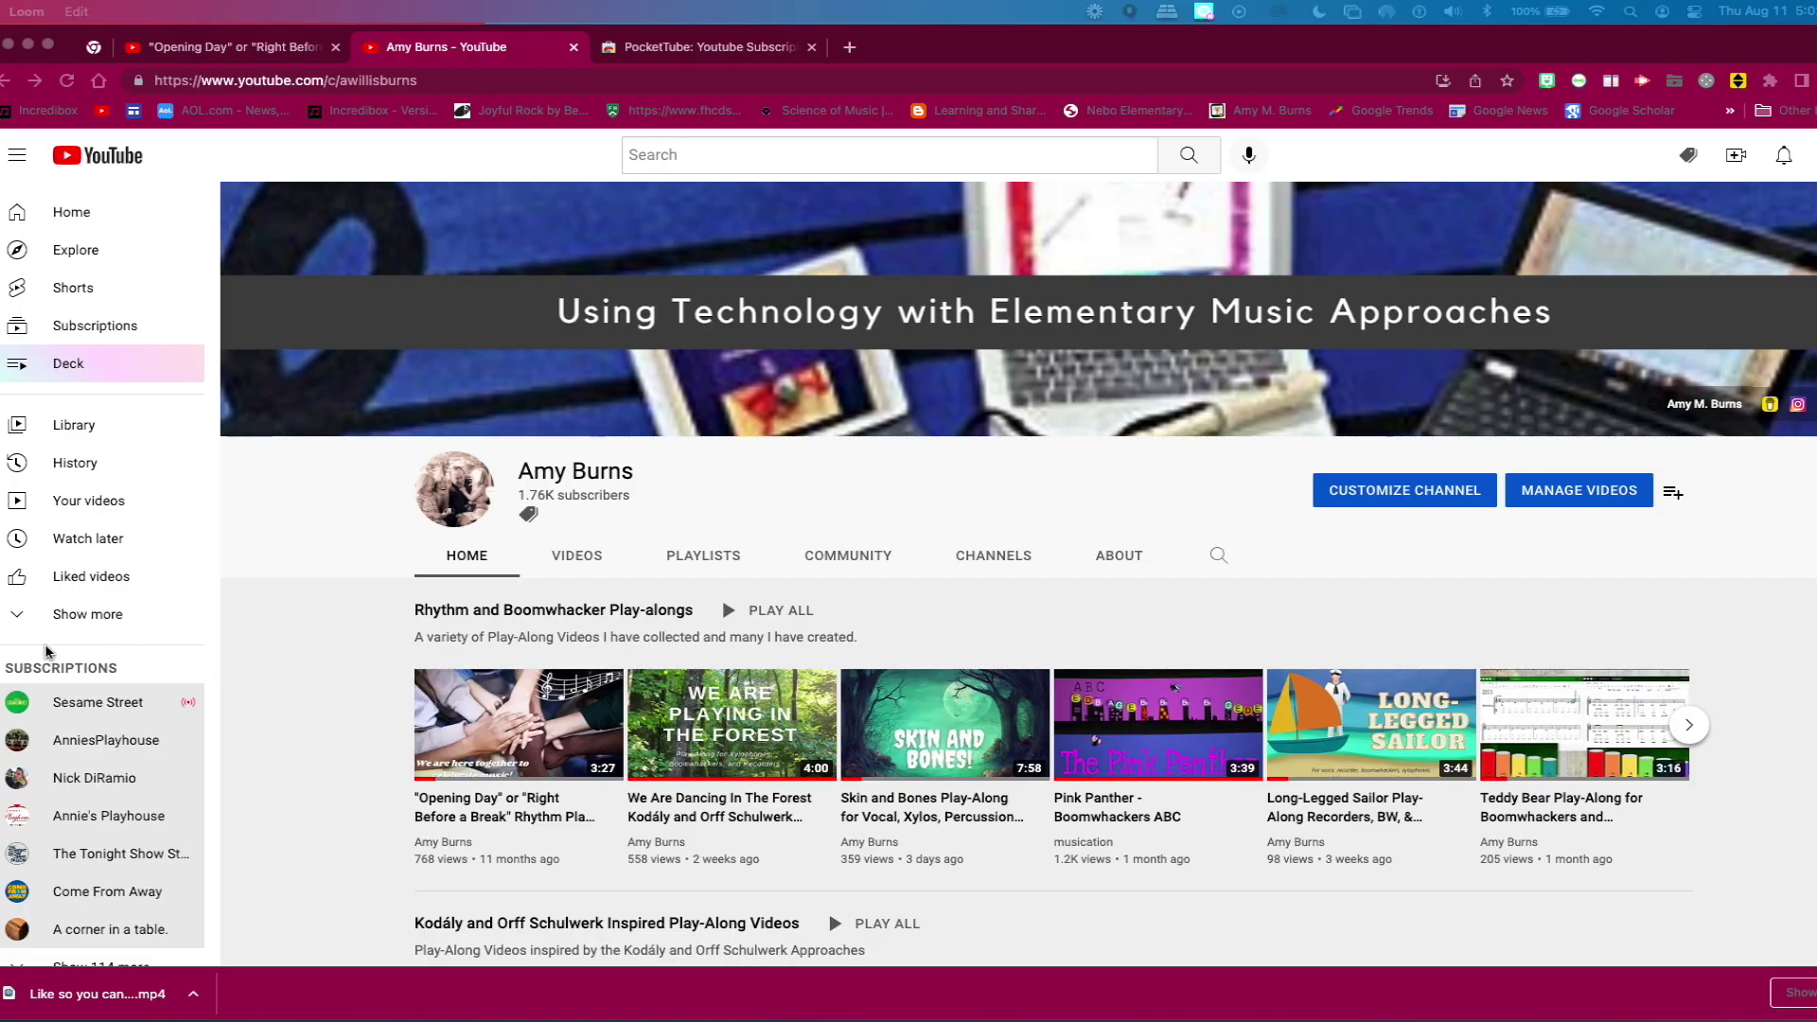
# - Show the store page of PocketTube: Youtube Subscription Manager, already added to Chrome
pyautogui.scroll(-2, 99, 753)
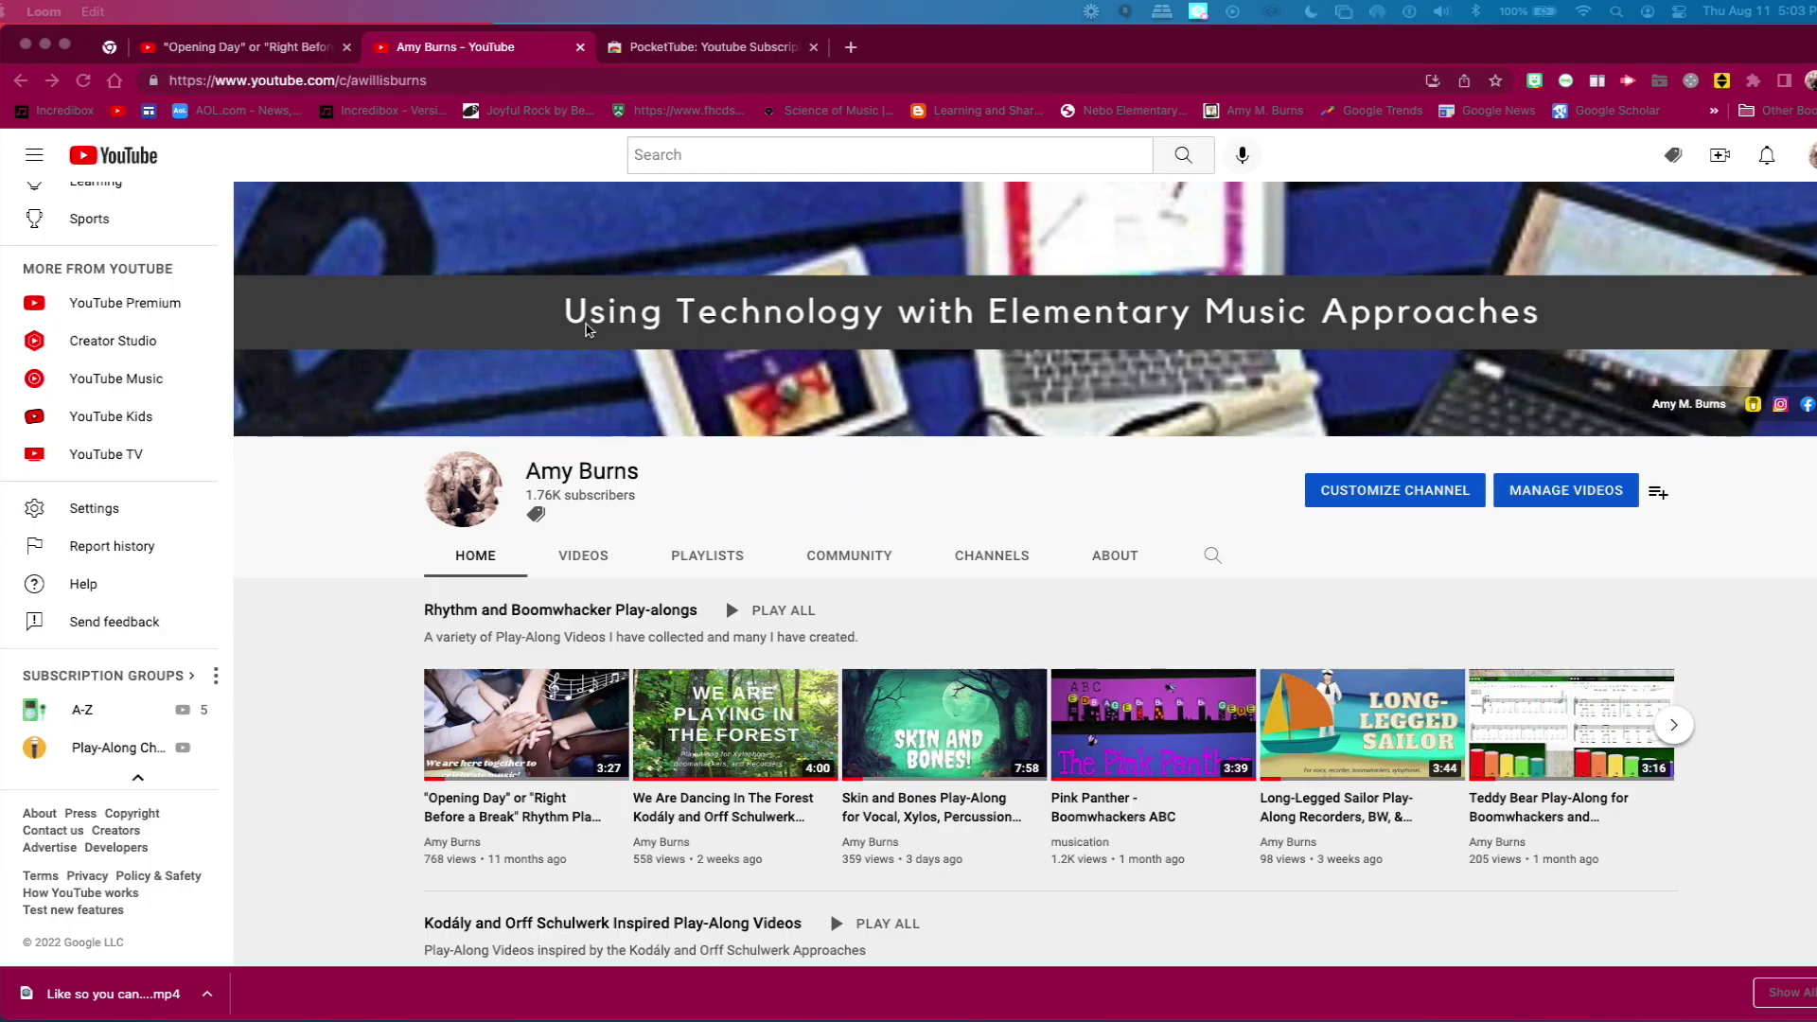
pyautogui.click(708, 49)
pyautogui.click(712, 53)
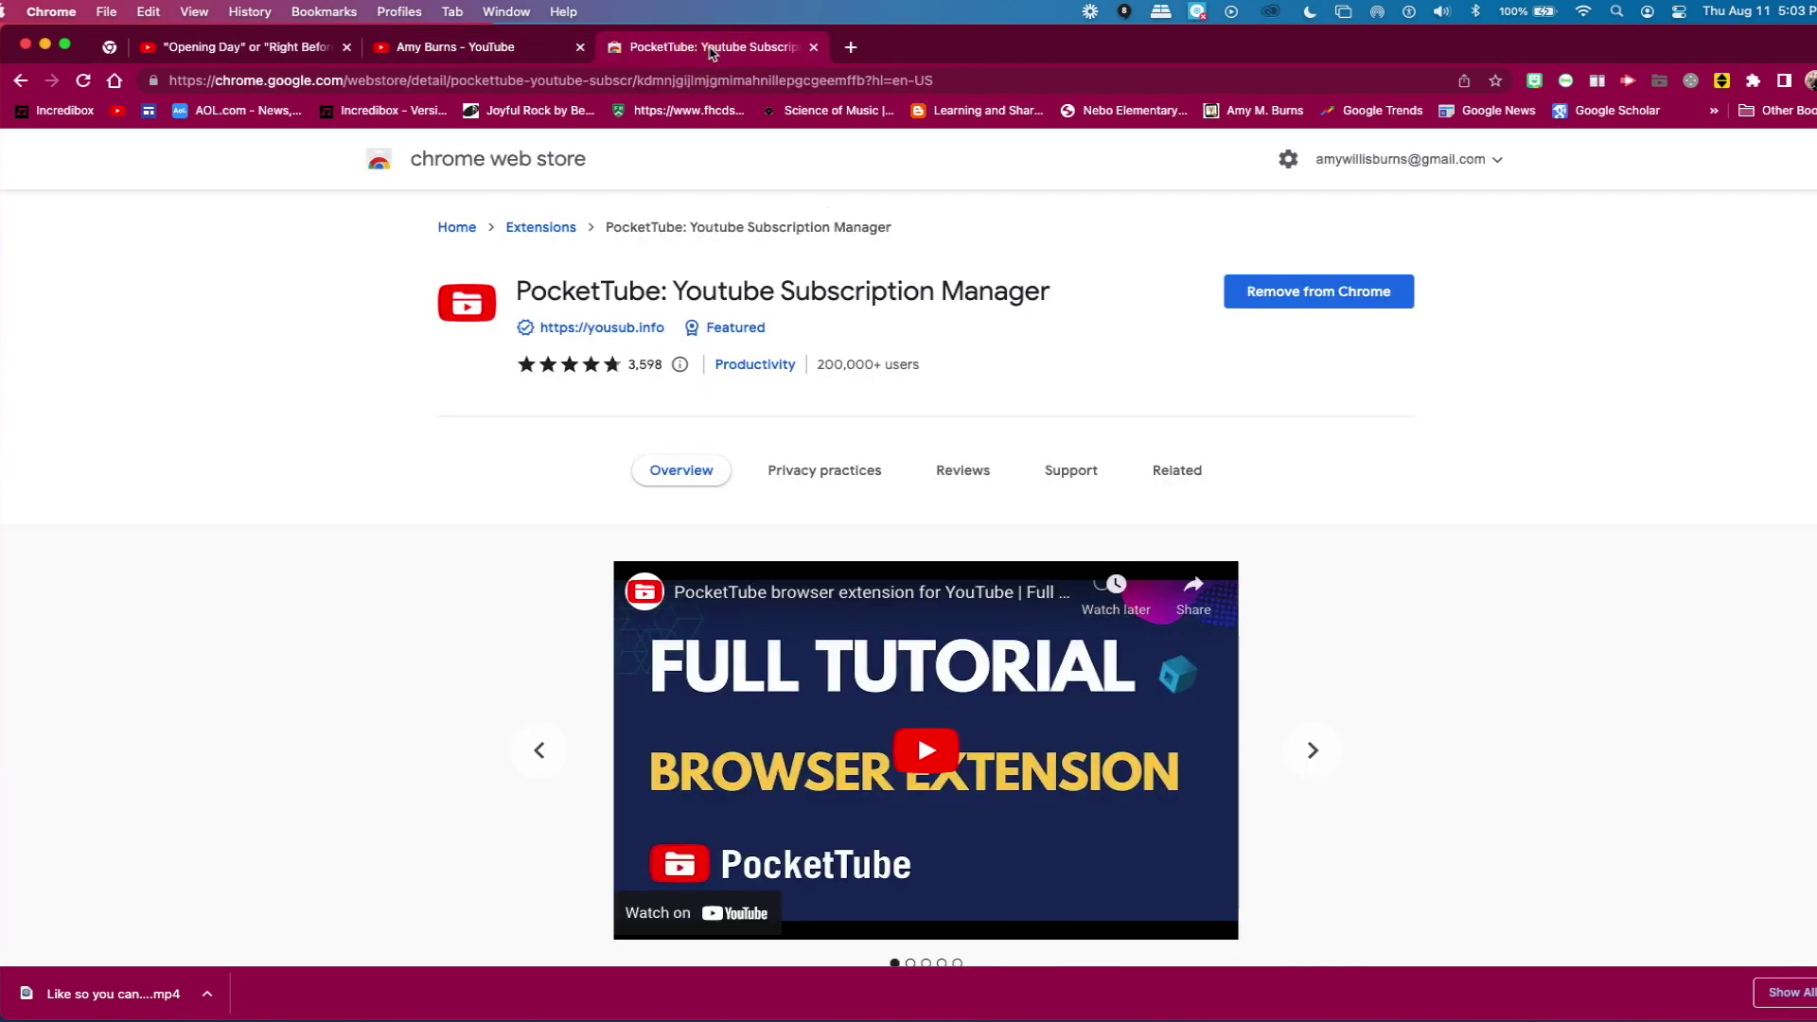
# - Select all 50 subscribed channels in PocketTube's Subscription Groups and add them to a new group
pyautogui.click(491, 49)
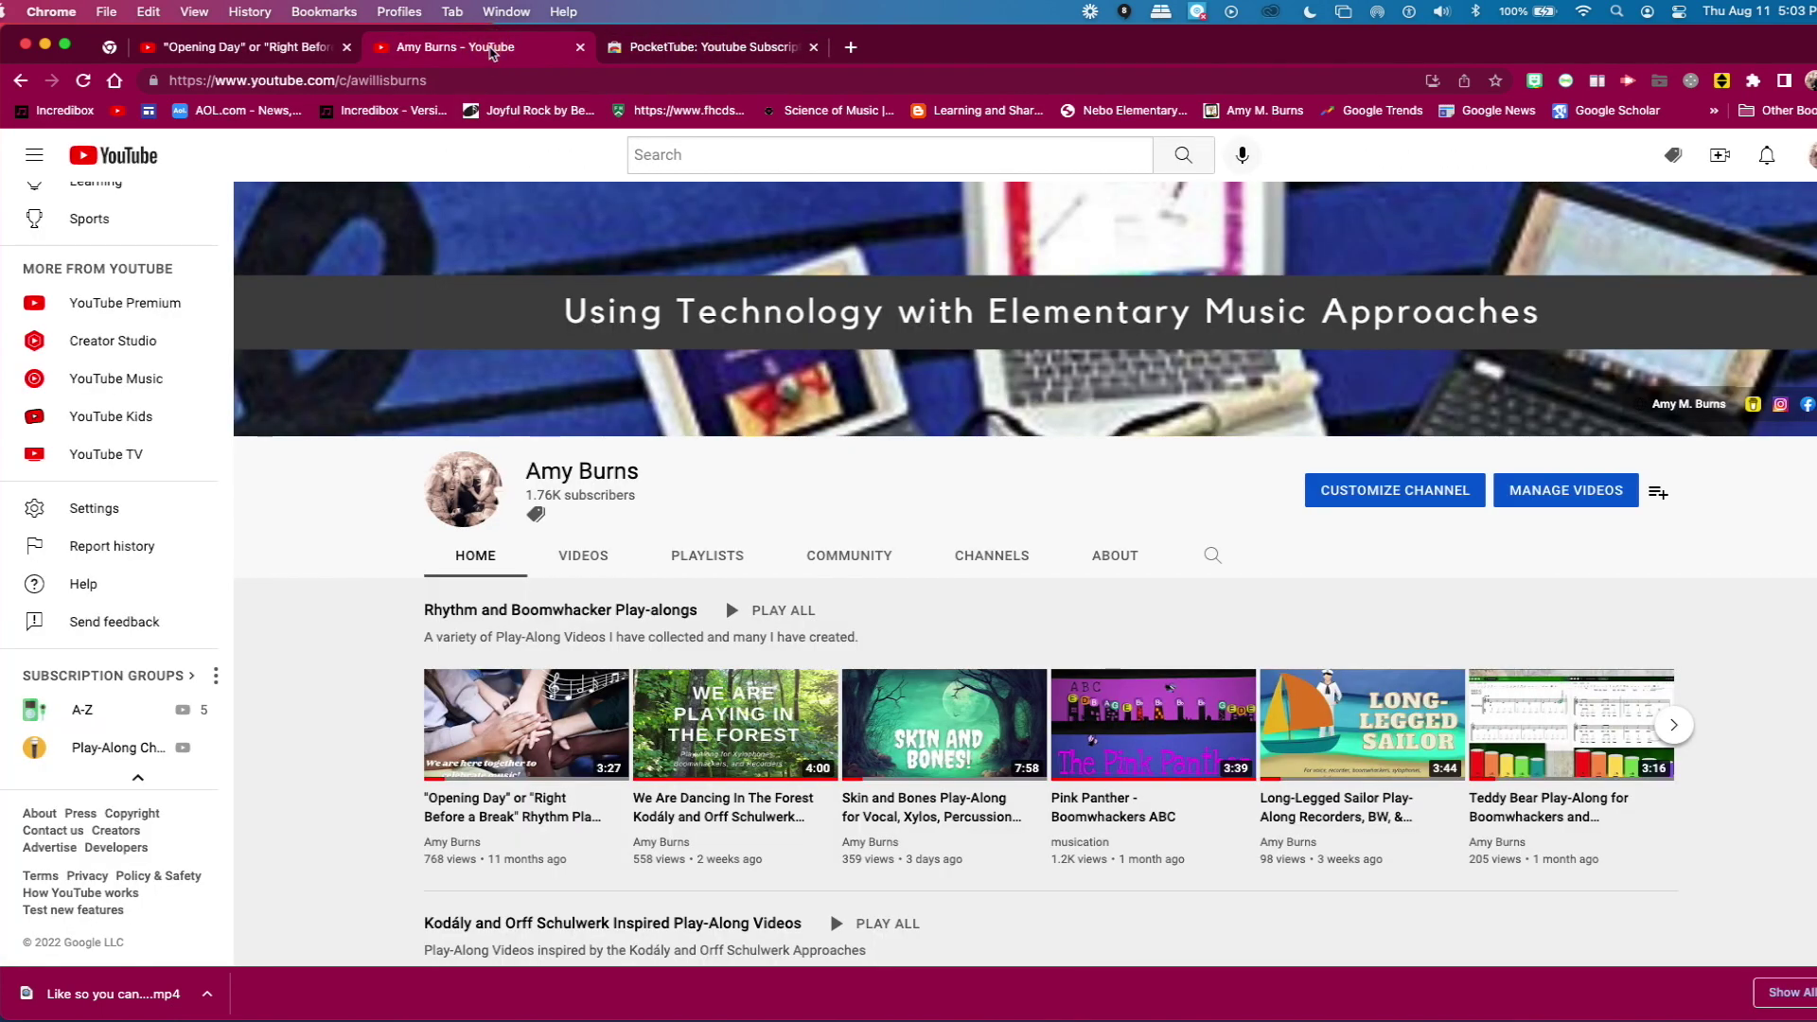
pyautogui.click(189, 676)
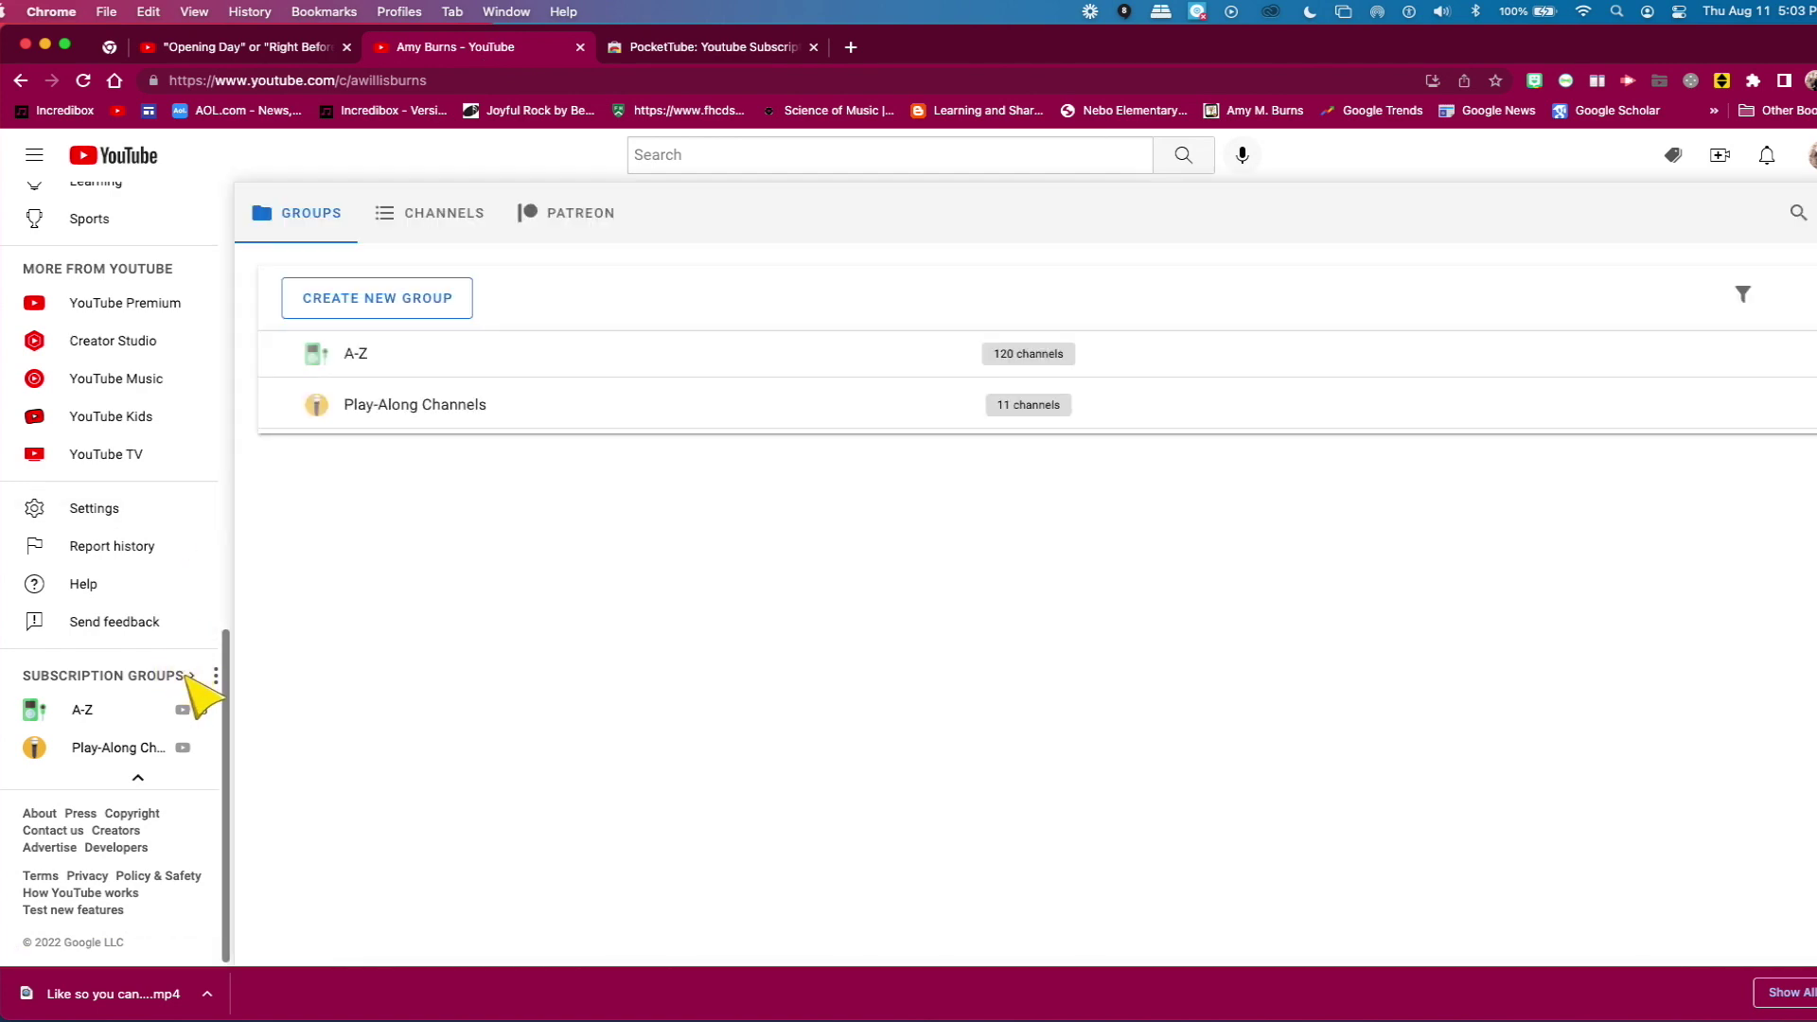
pyautogui.click(422, 224)
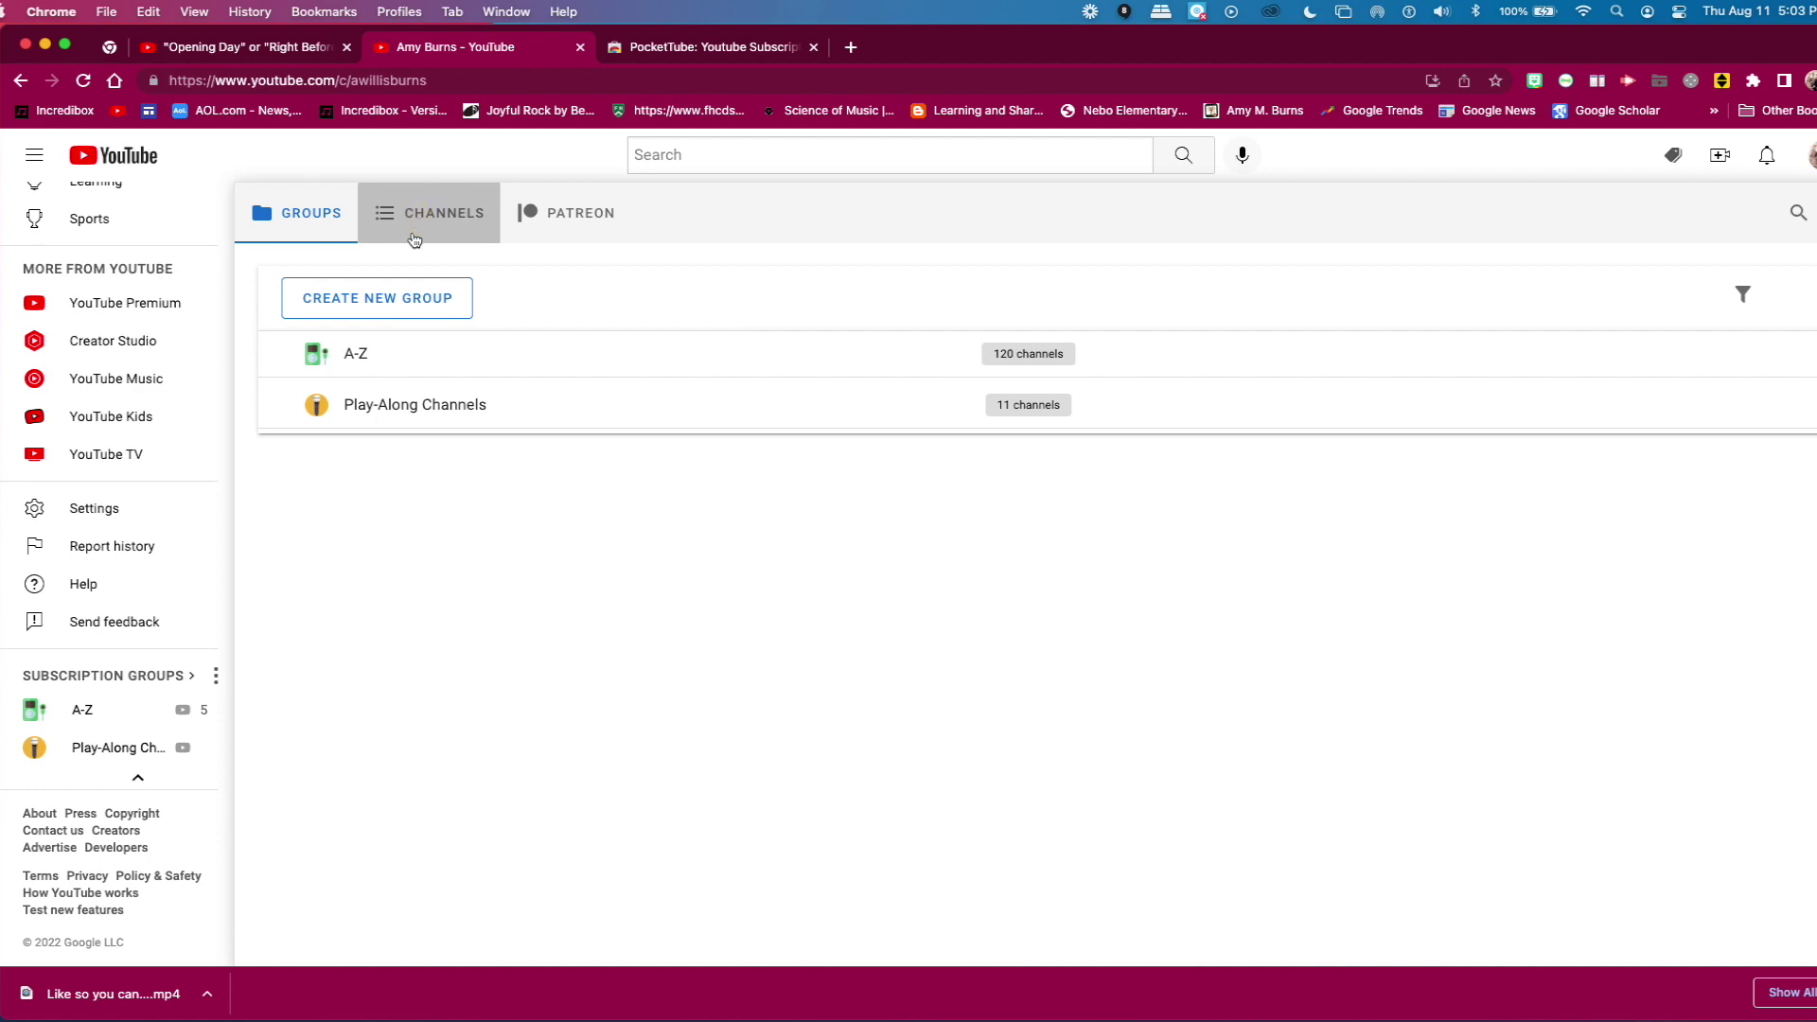
pyautogui.click(284, 290)
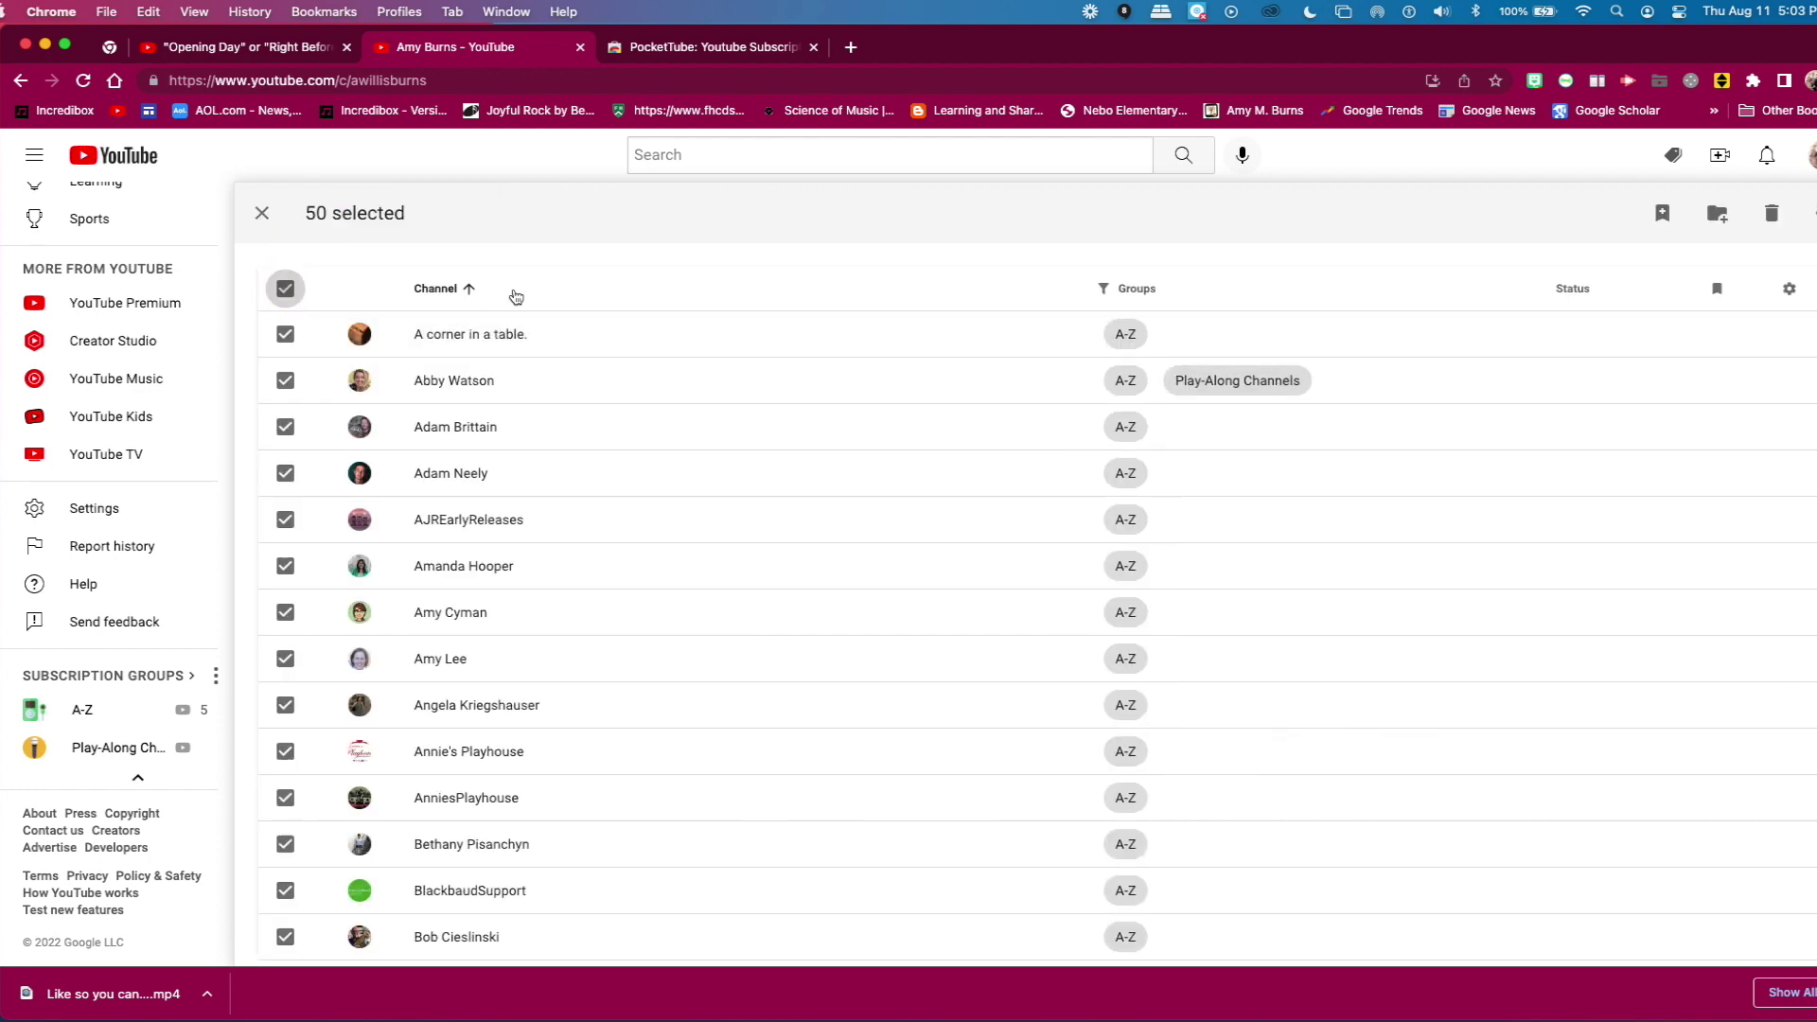
pyautogui.click(1724, 215)
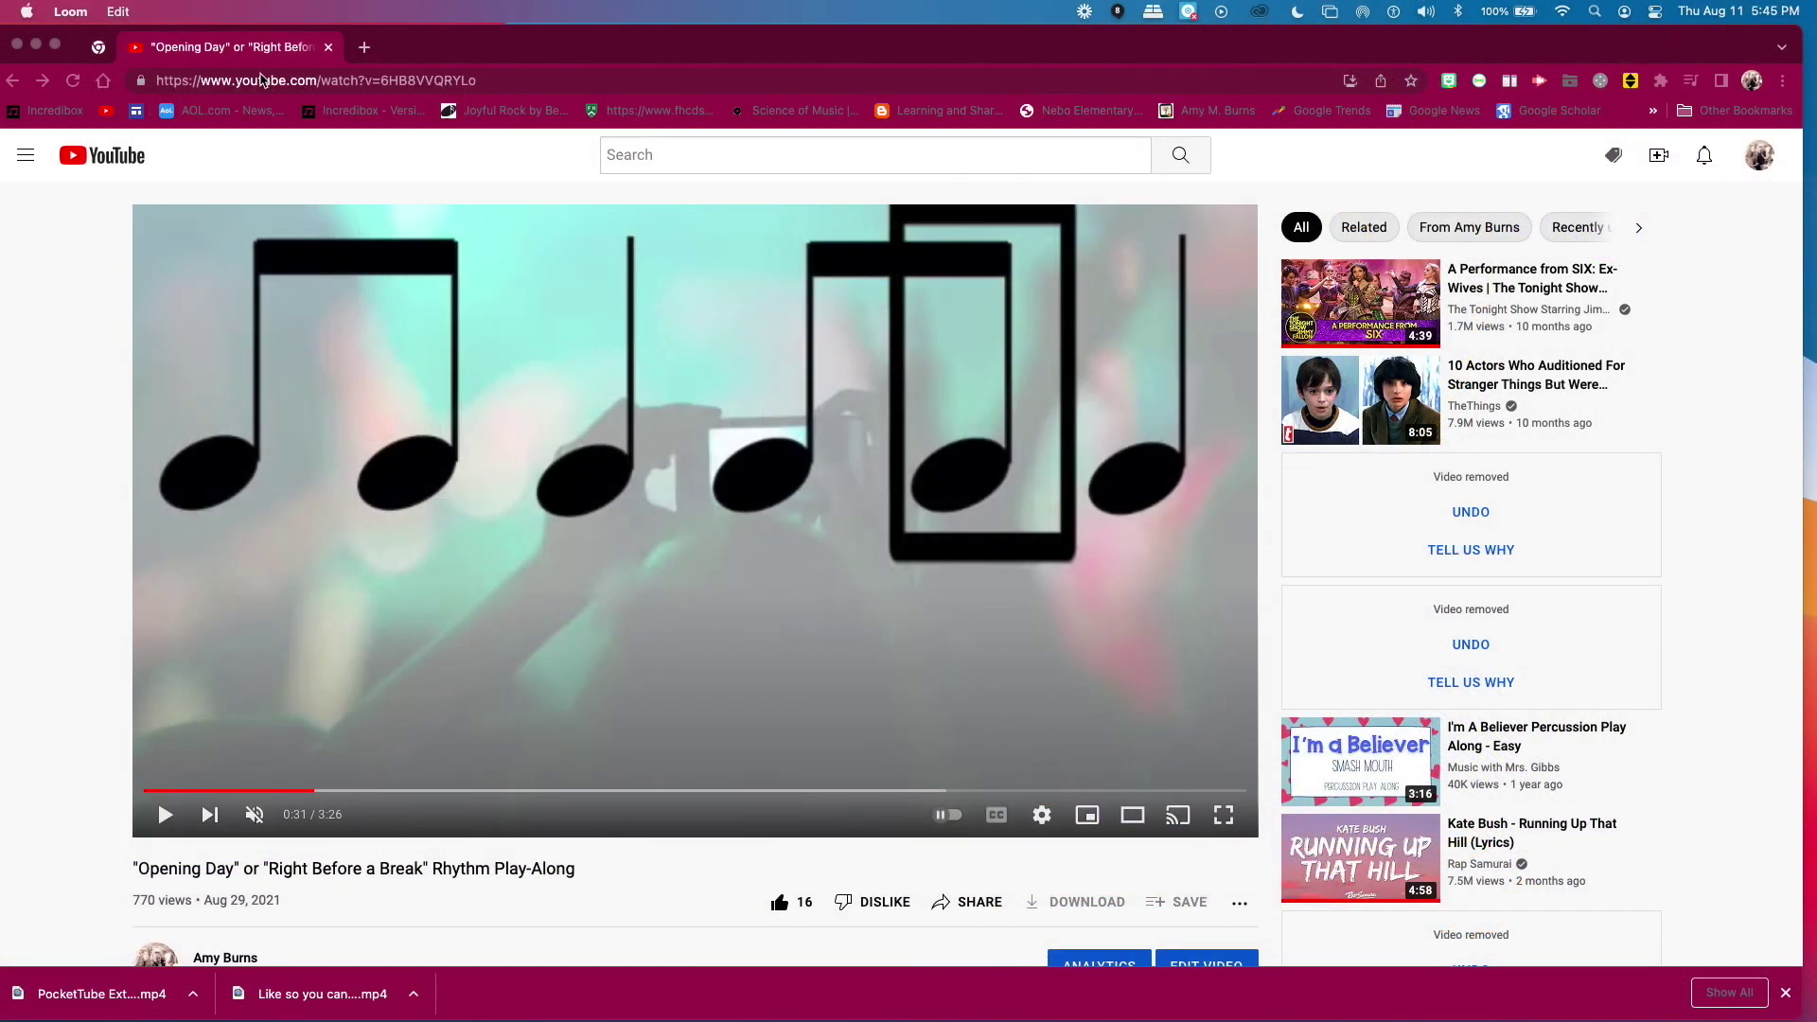
pyautogui.click(259, 79)
pyautogui.click(256, 77)
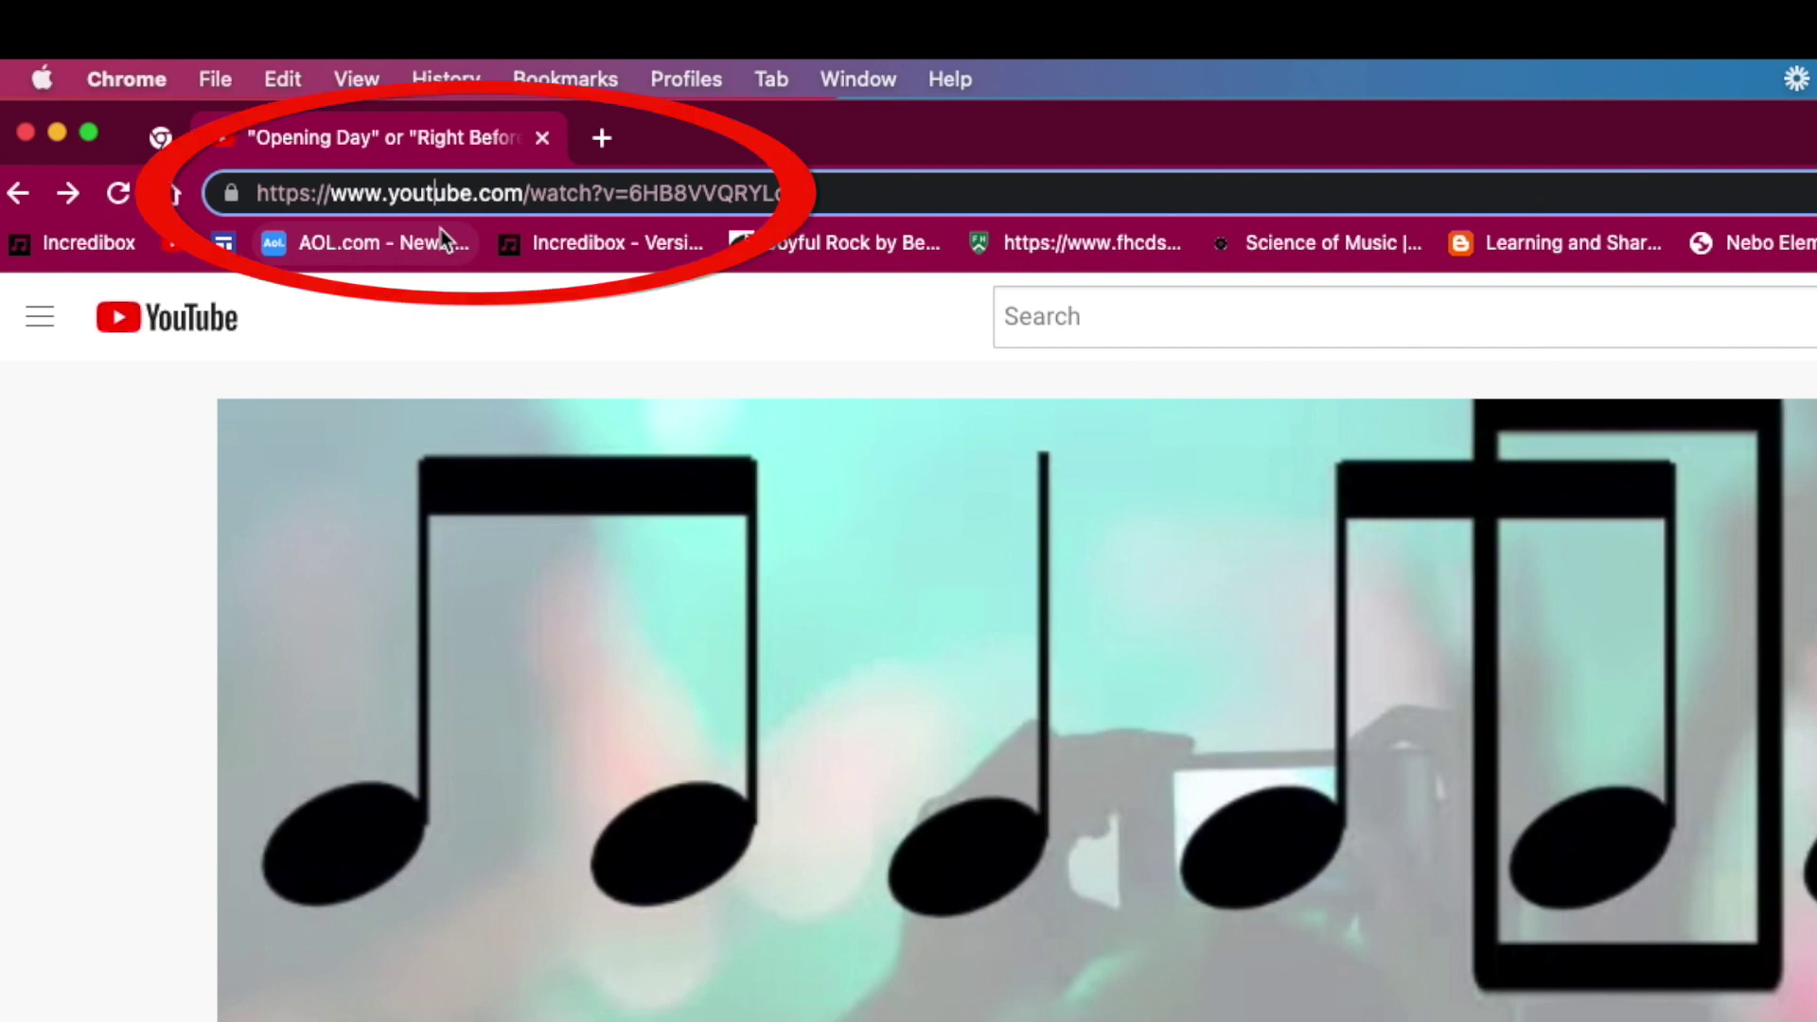
pyautogui.write('-')
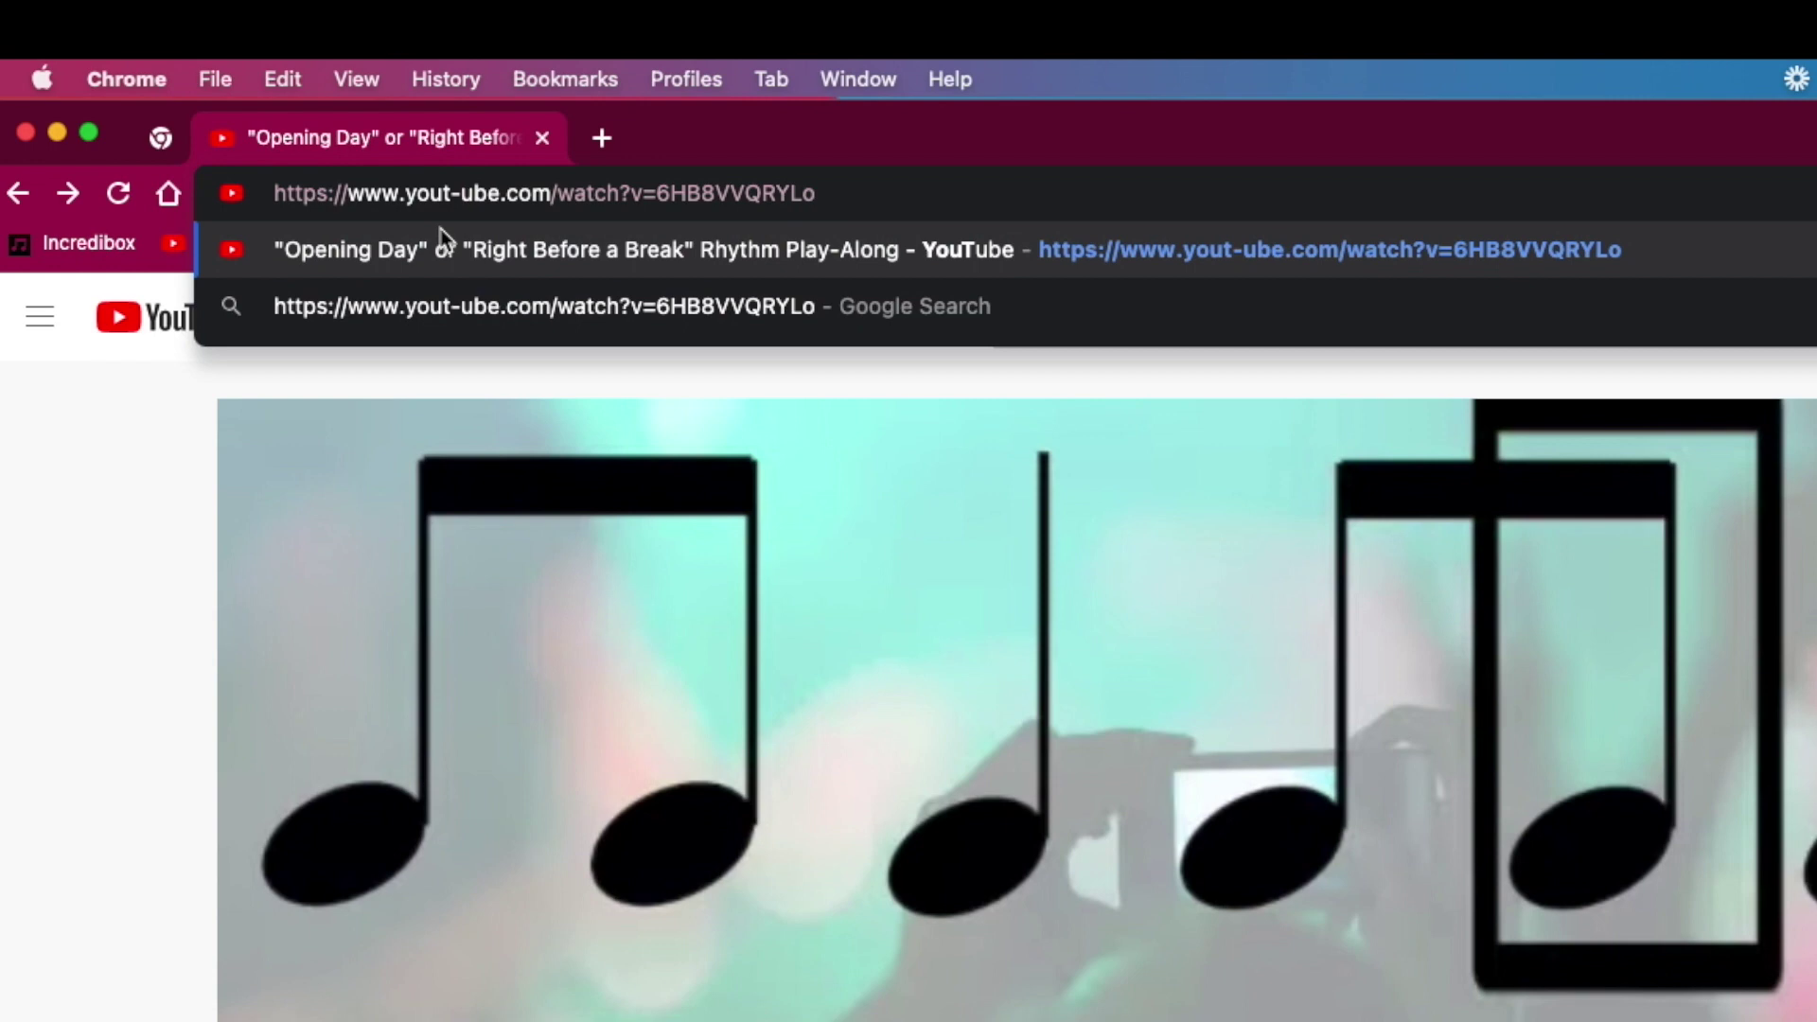
pyautogui.press('Return')
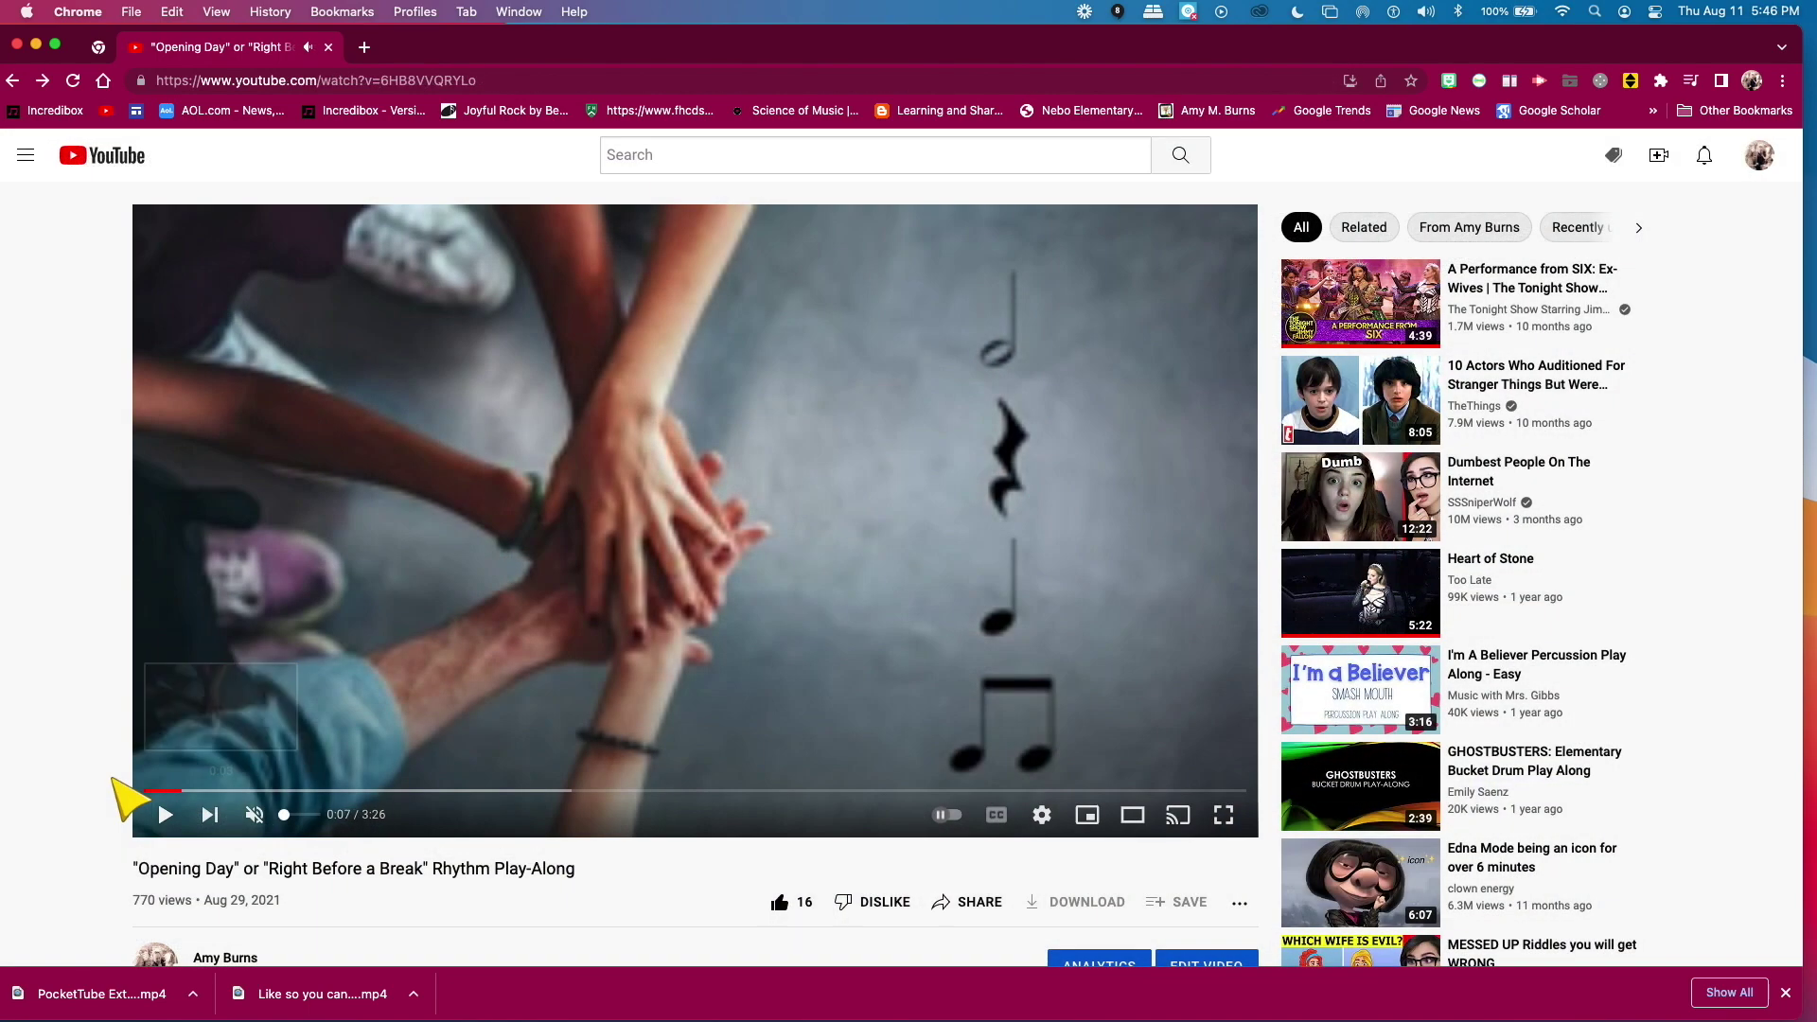
# - Copy the Opening Day video's iframe embed code from Share > Embed, then open a new tab
pyautogui.scroll(-3, 113, 780)
pyautogui.scroll(-2, 130, 800)
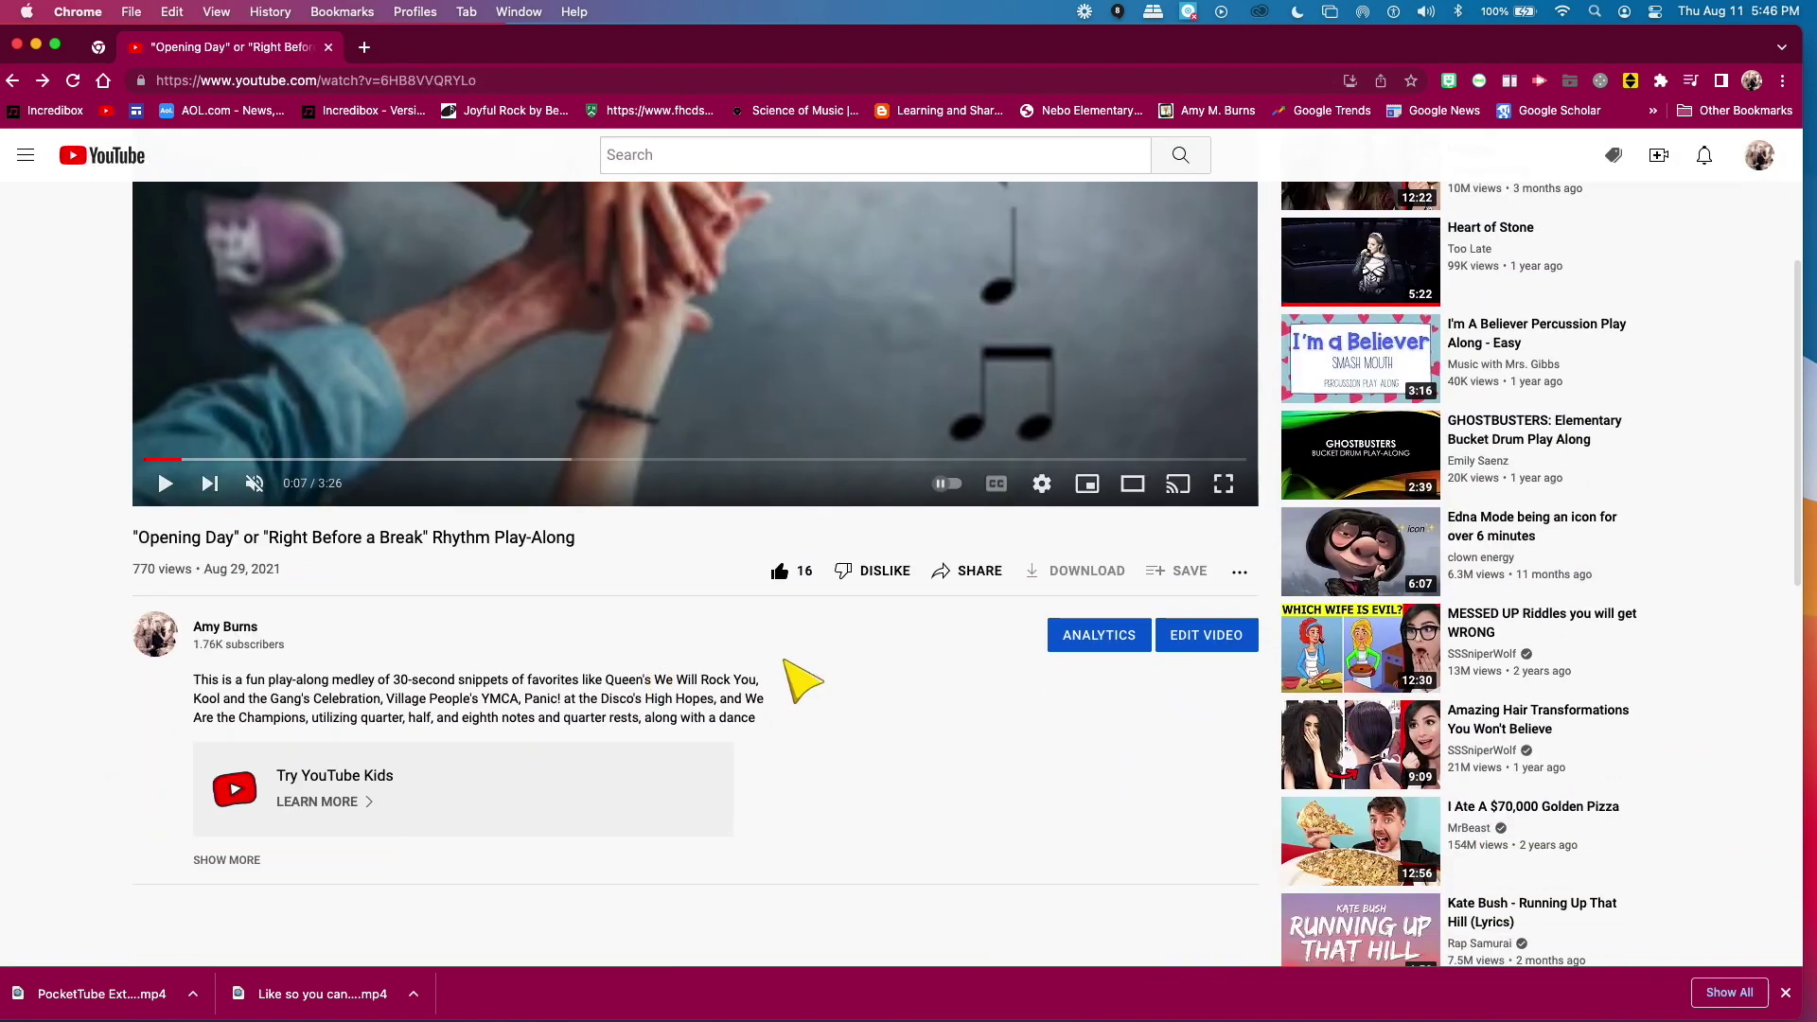
pyautogui.click(959, 590)
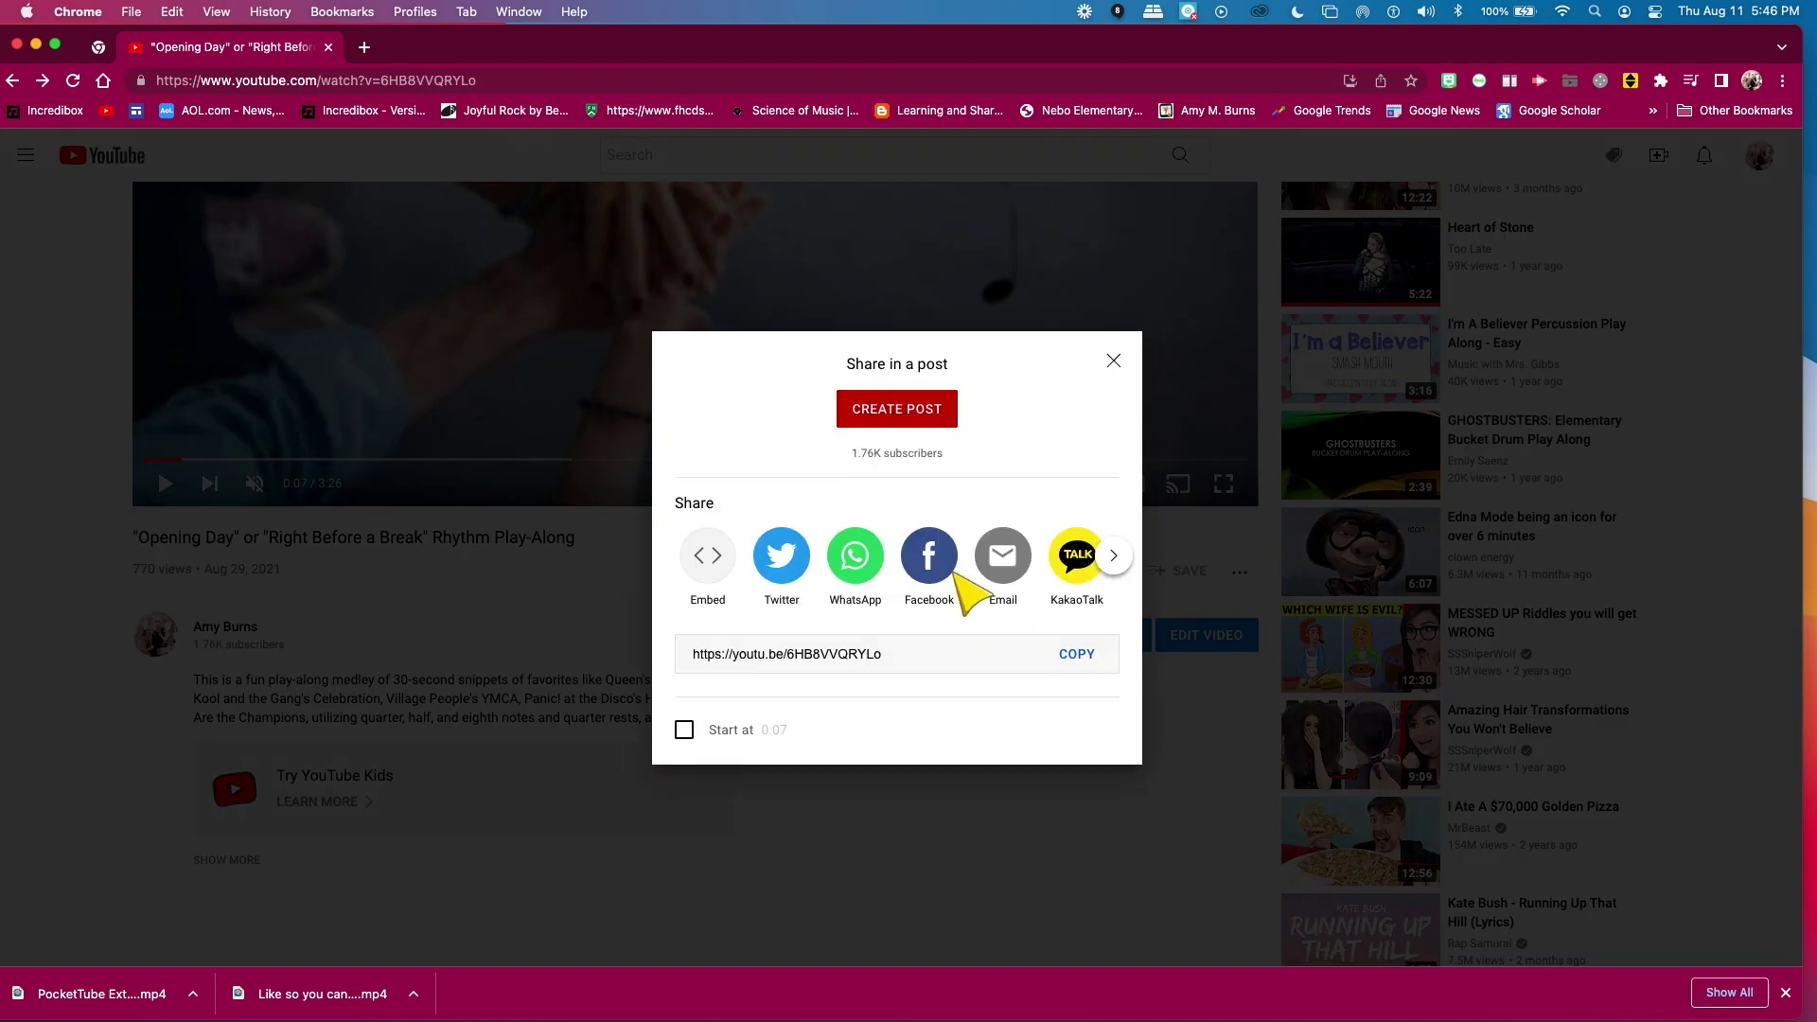
pyautogui.click(709, 559)
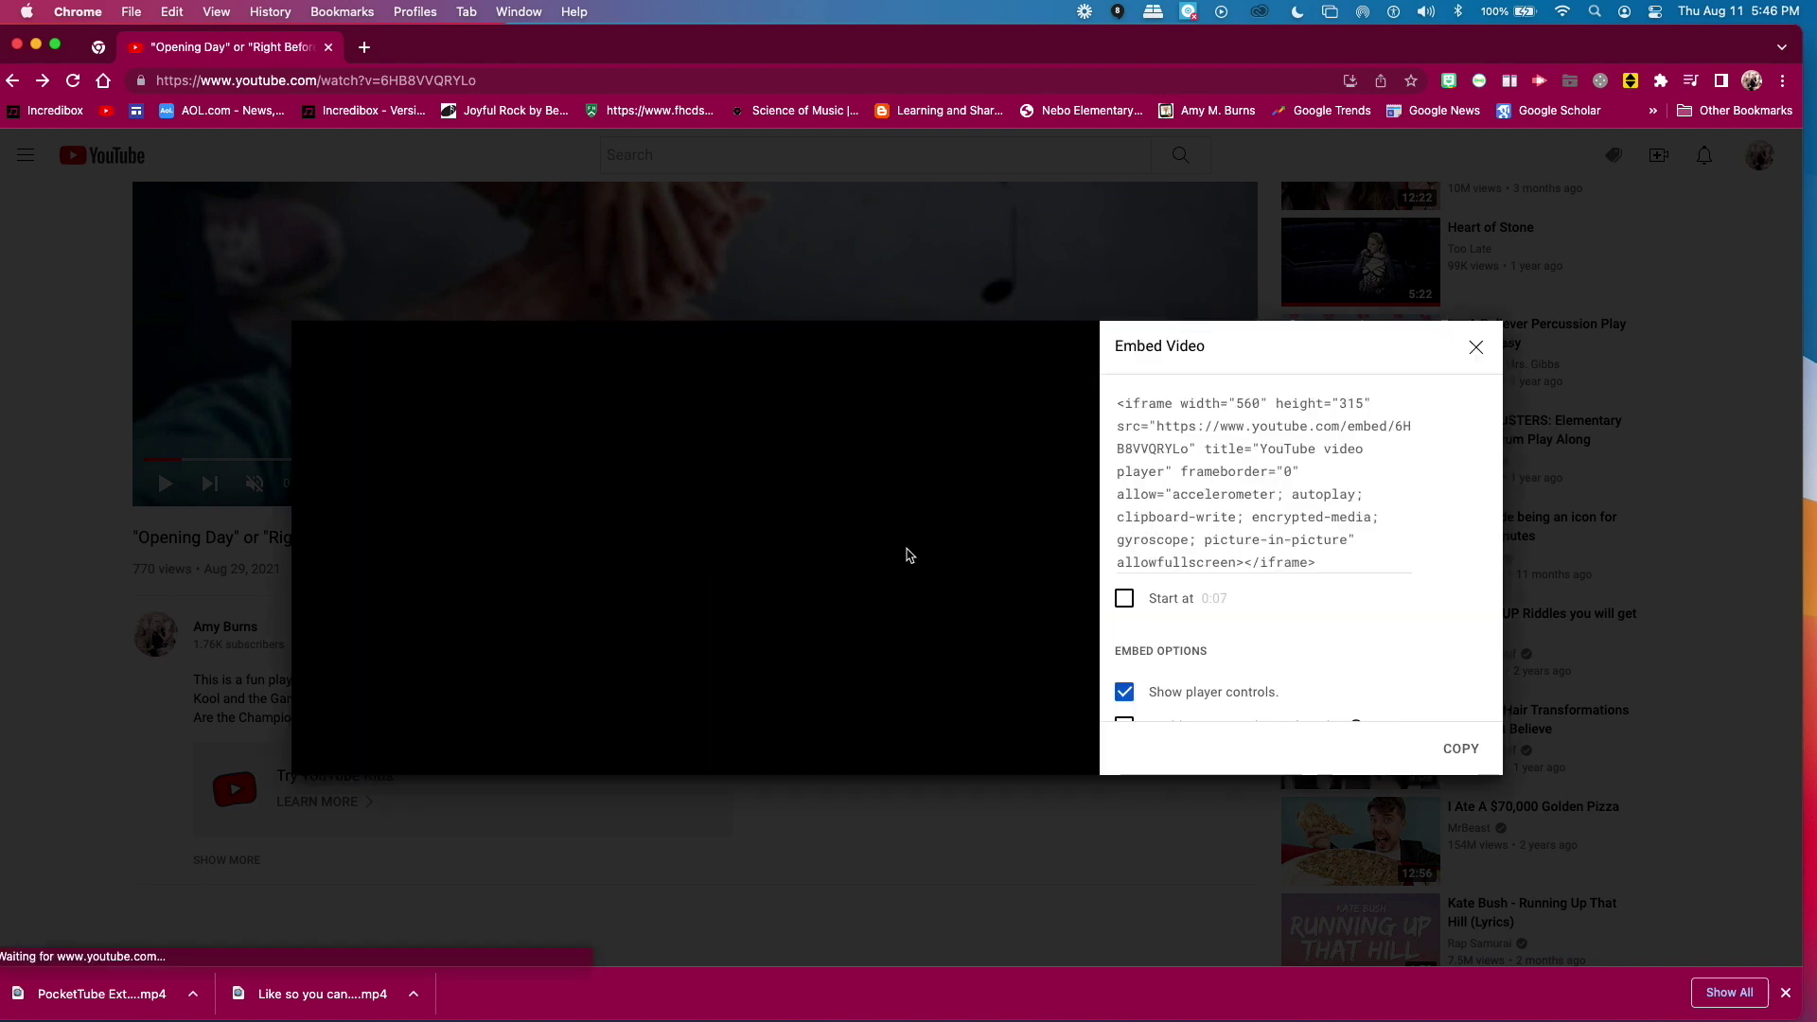
pyautogui.click(1462, 749)
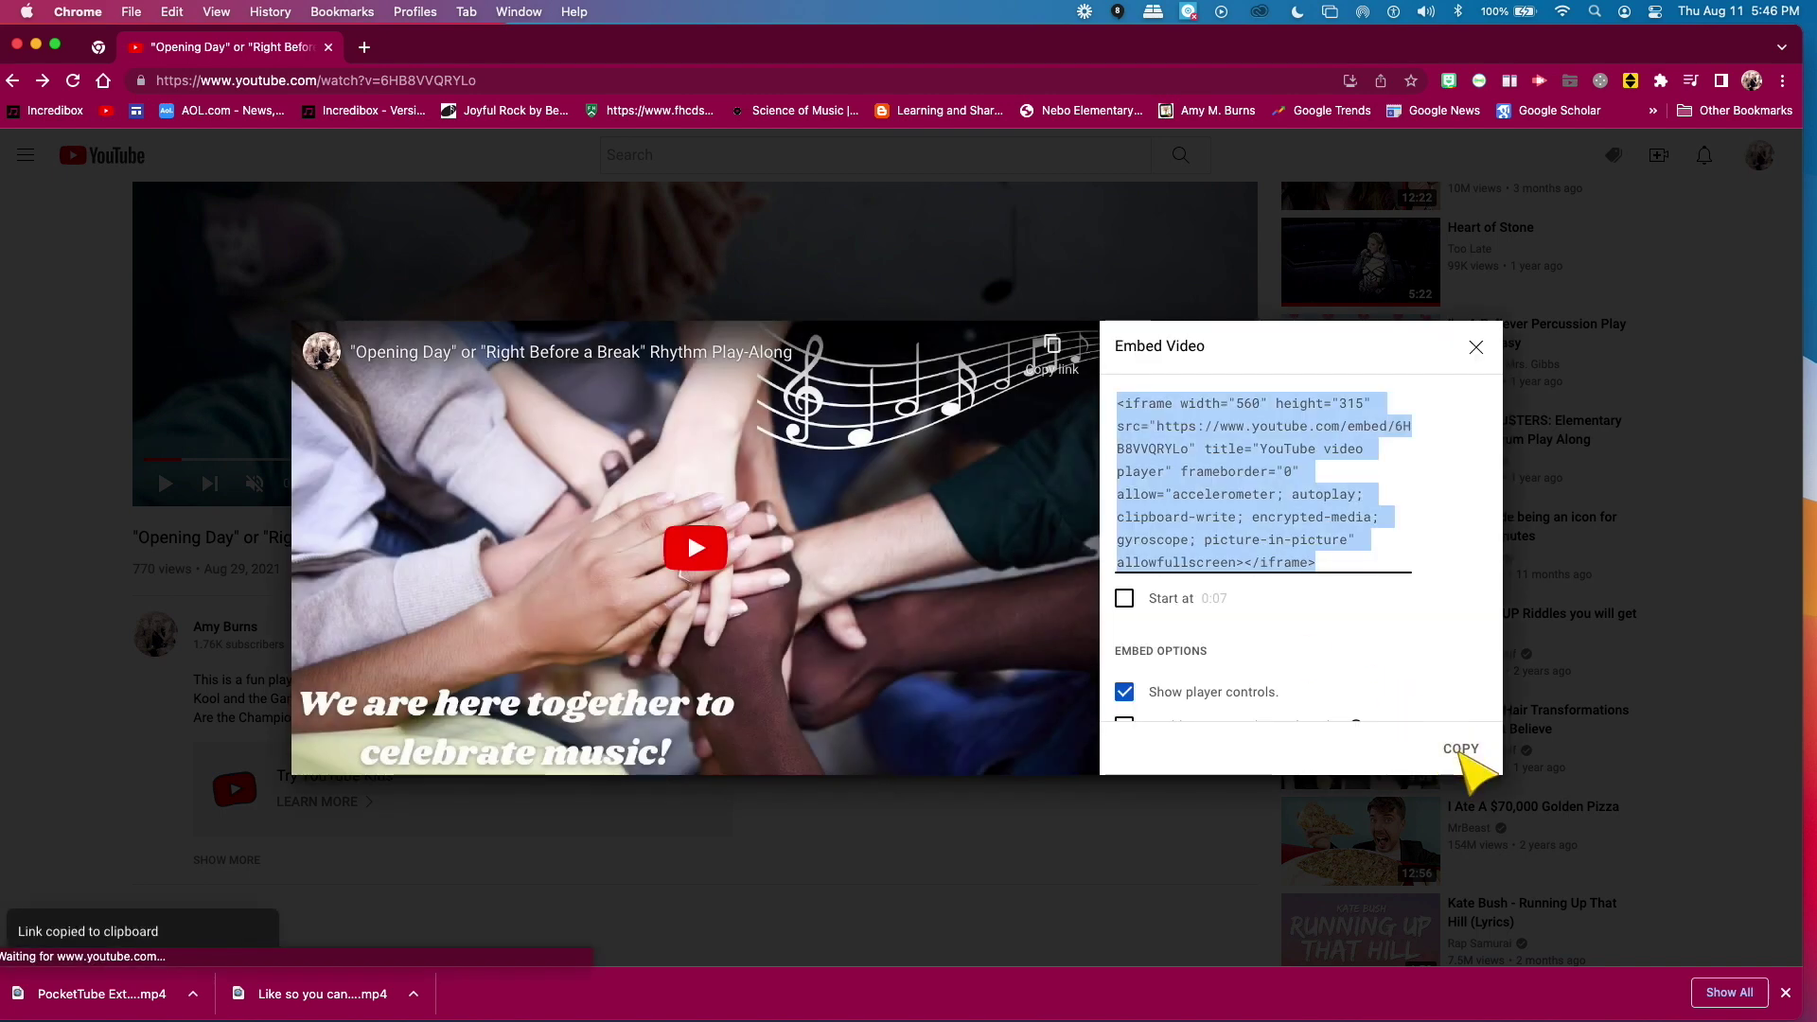
pyautogui.click(366, 47)
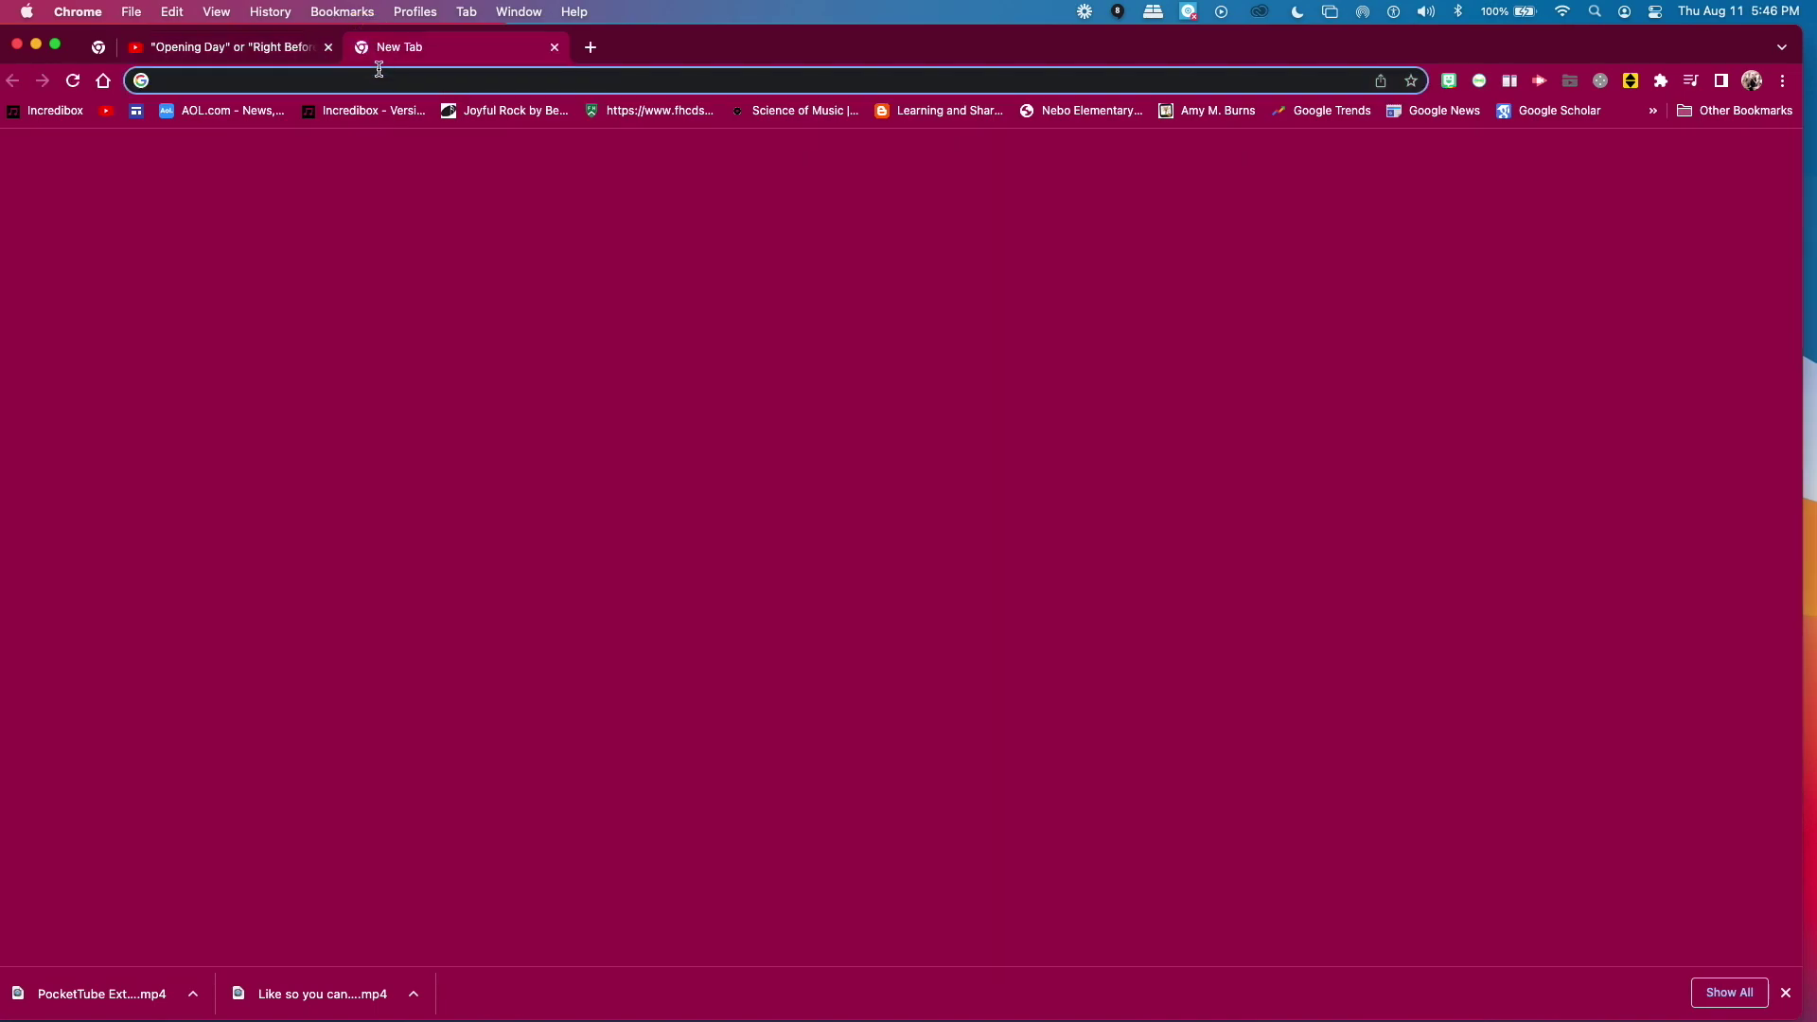
pyautogui.press('super+v')
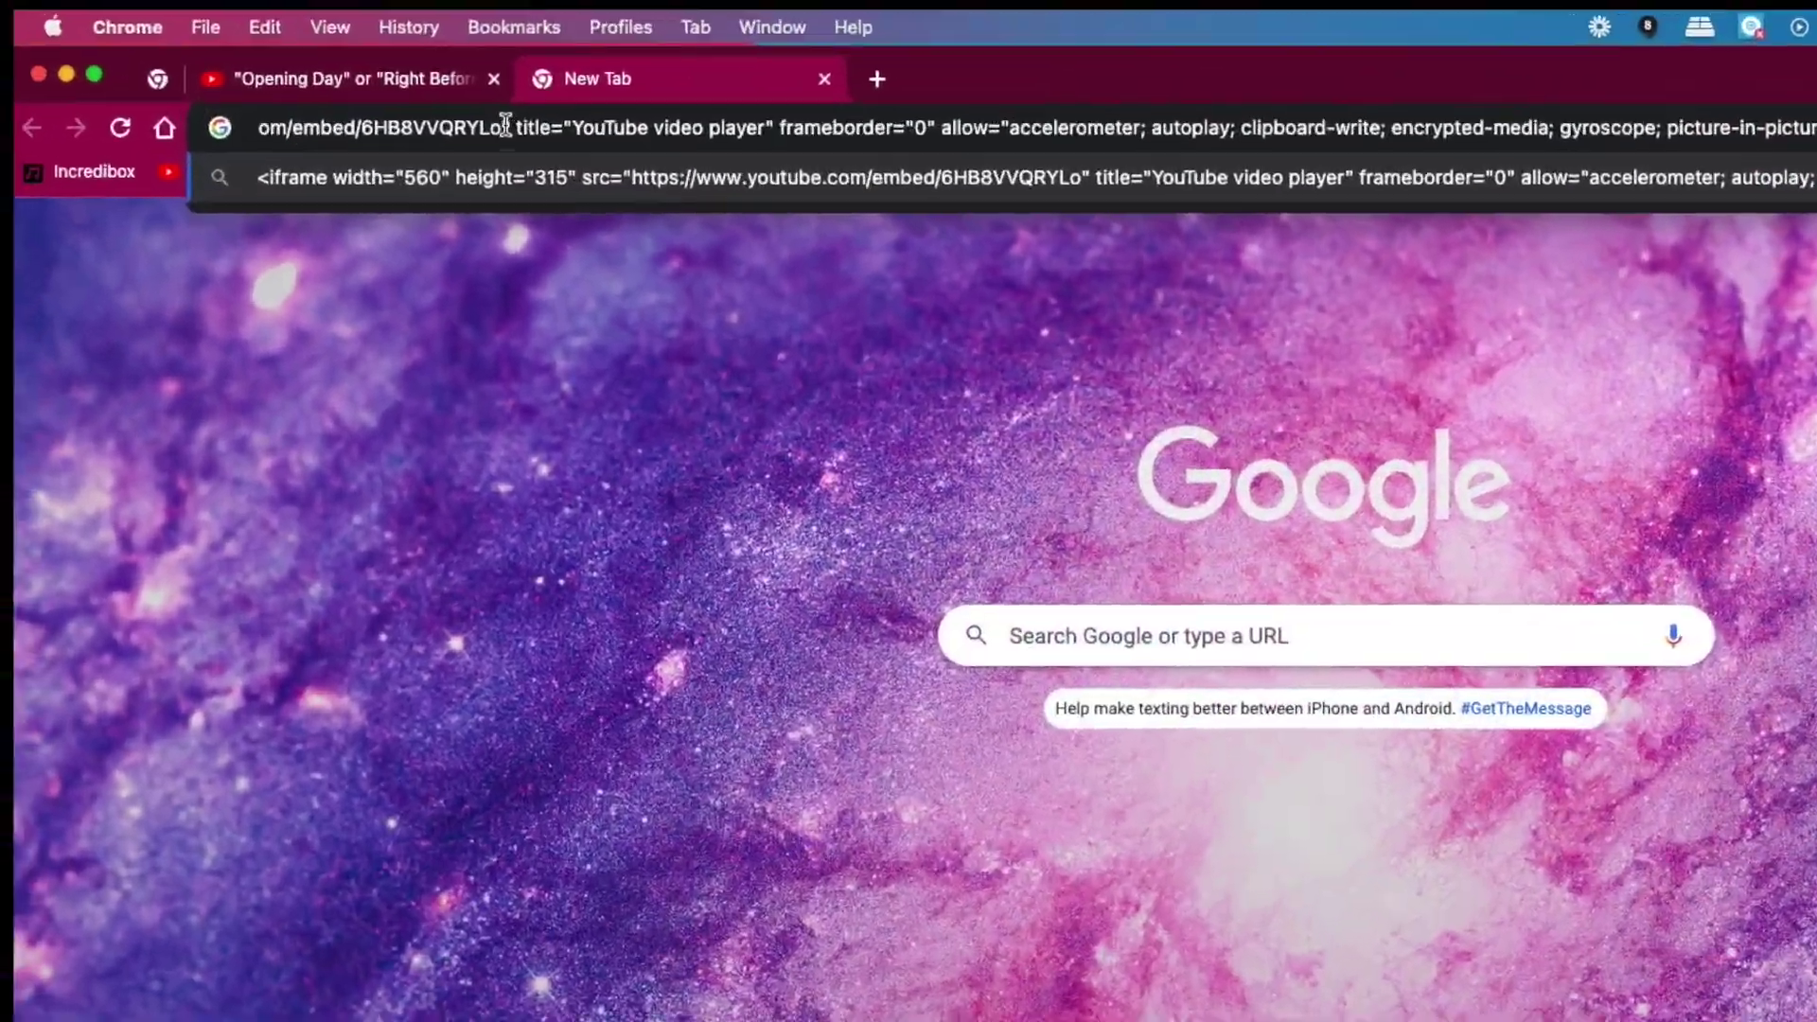
pyautogui.moveTo(507, 127); pyautogui.dragTo(1085, 131)
pyautogui.moveTo(1372, 167); pyautogui.dragTo(1812, 163)
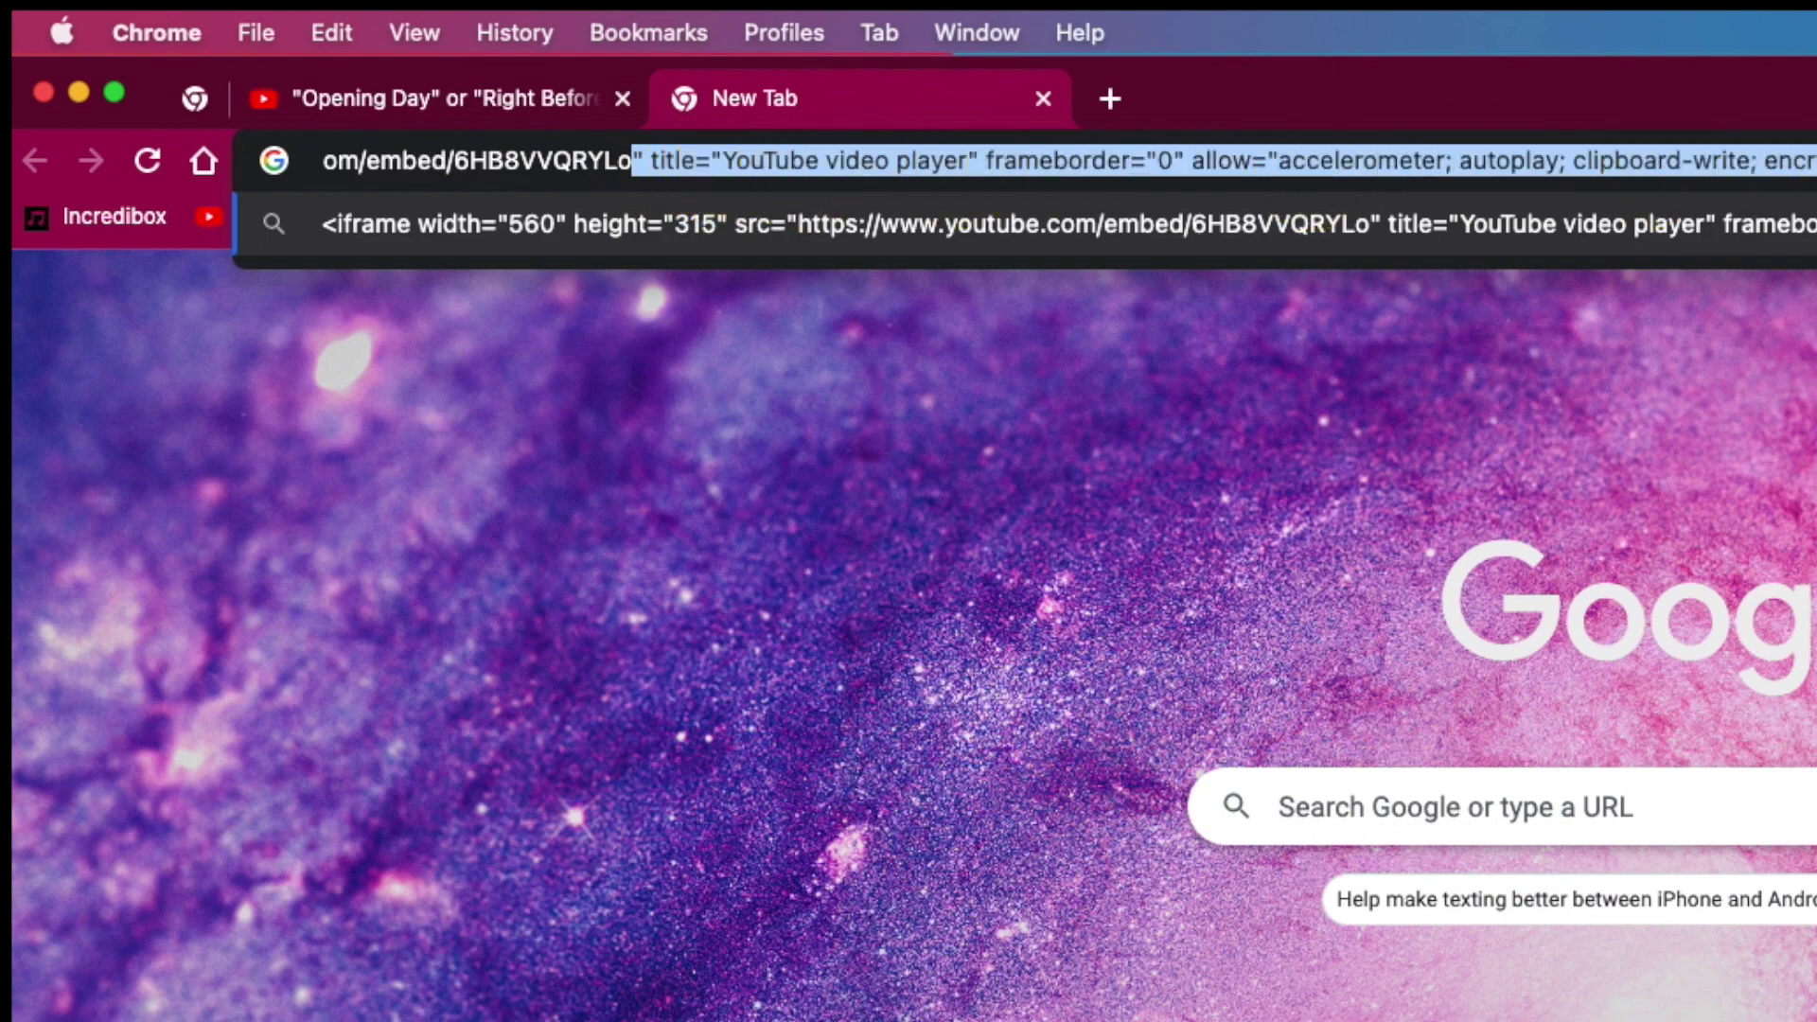
pyautogui.press('BackSpace')
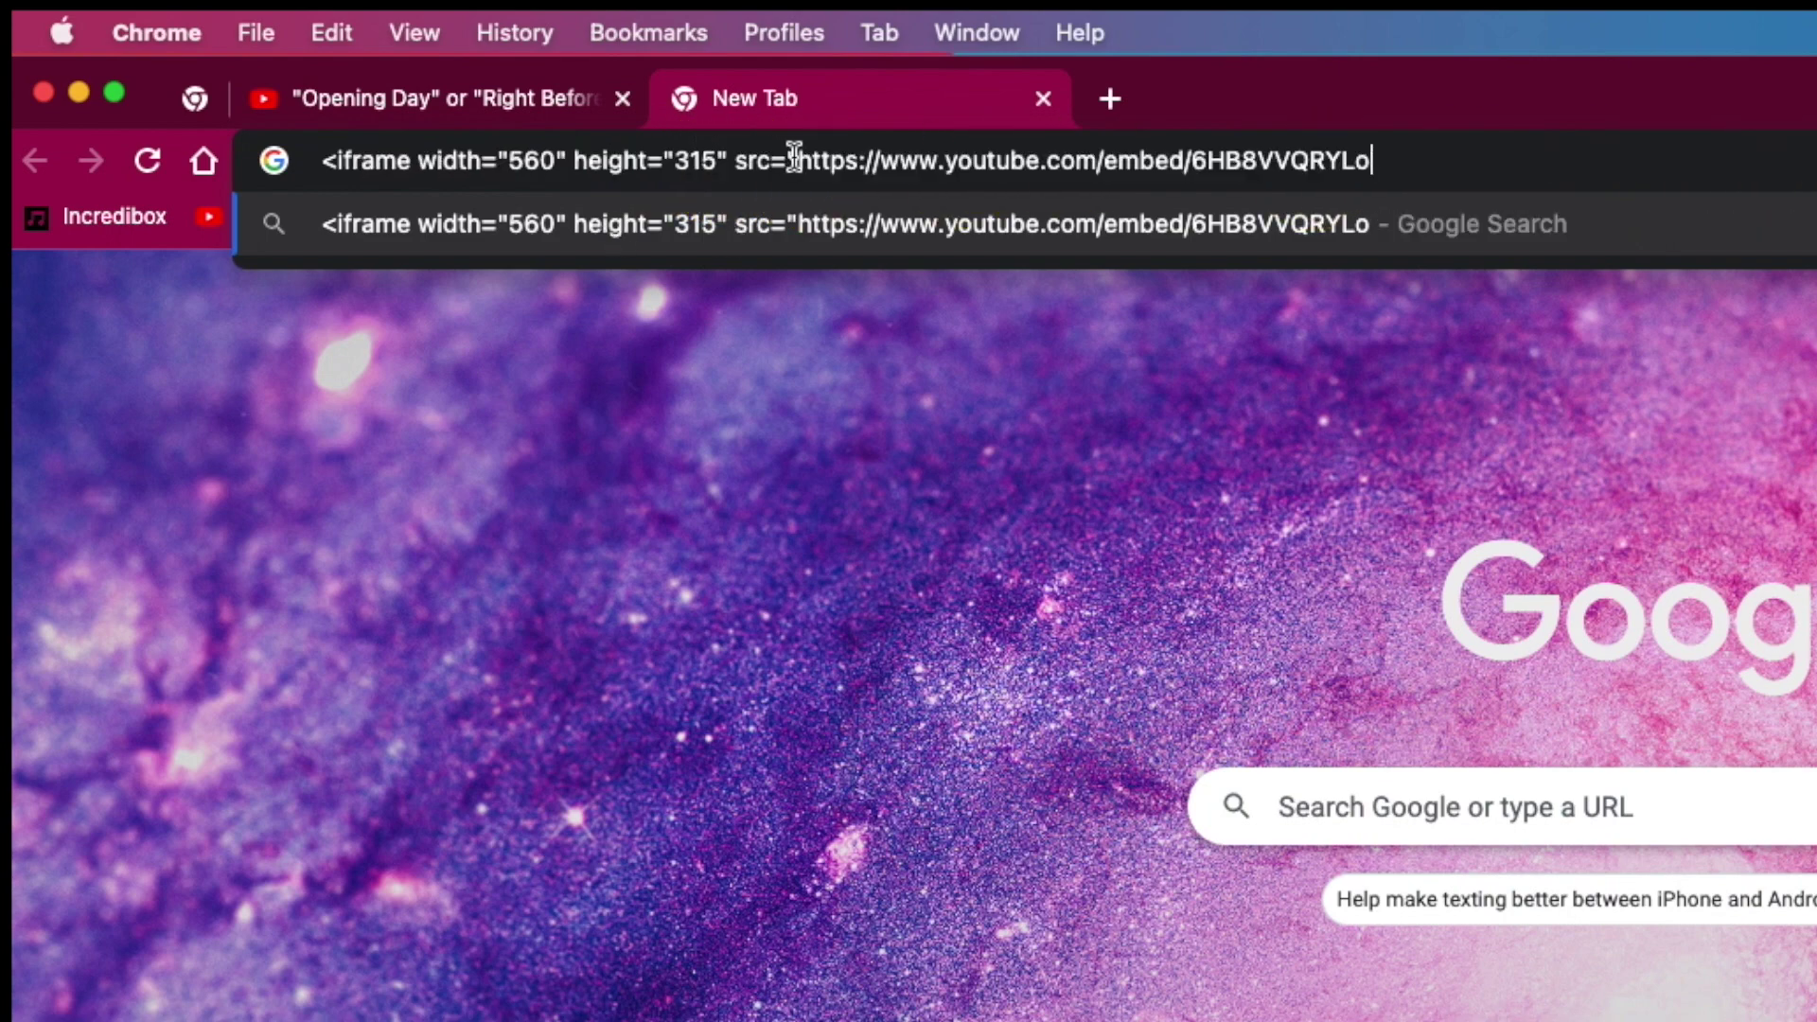
pyautogui.moveTo(795, 158); pyautogui.dragTo(324, 159)
pyautogui.press('BackSpace')
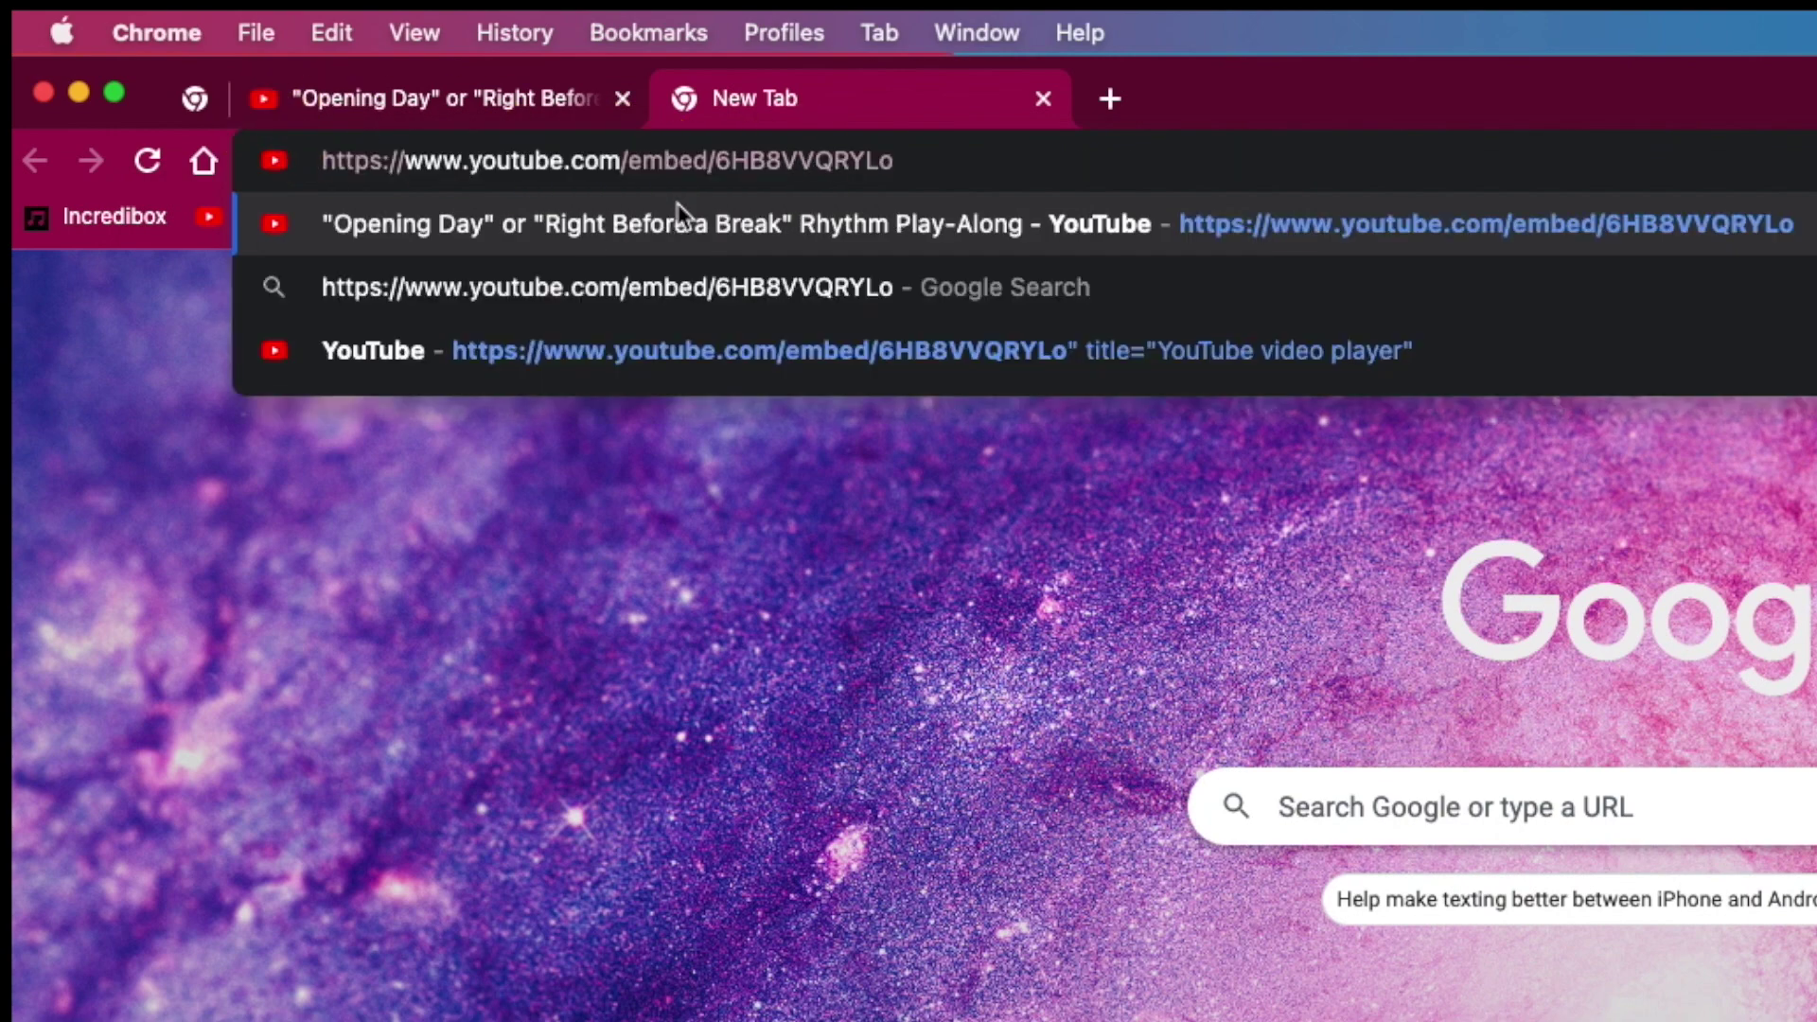
pyautogui.press('Return')
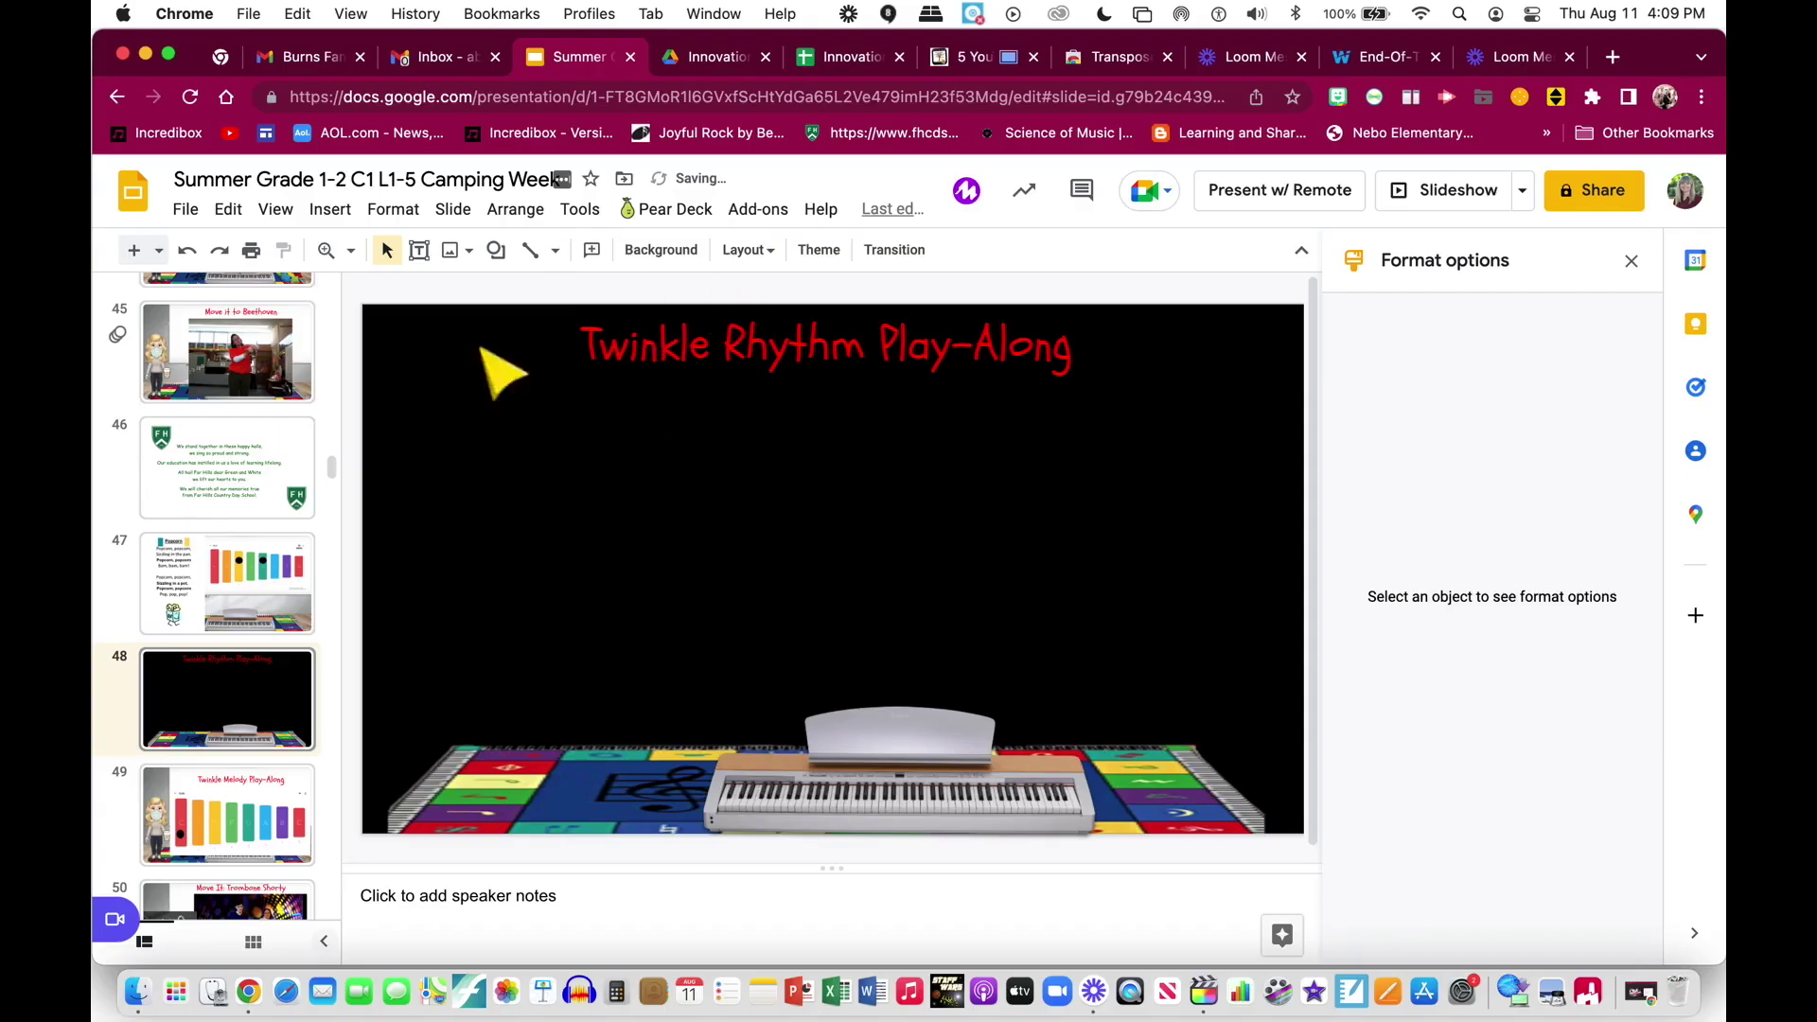
# - Insert the YouTube video Twinkle Variations Play Along SD 480p onto slide 48
pyautogui.click(330, 209)
pyautogui.click(343, 355)
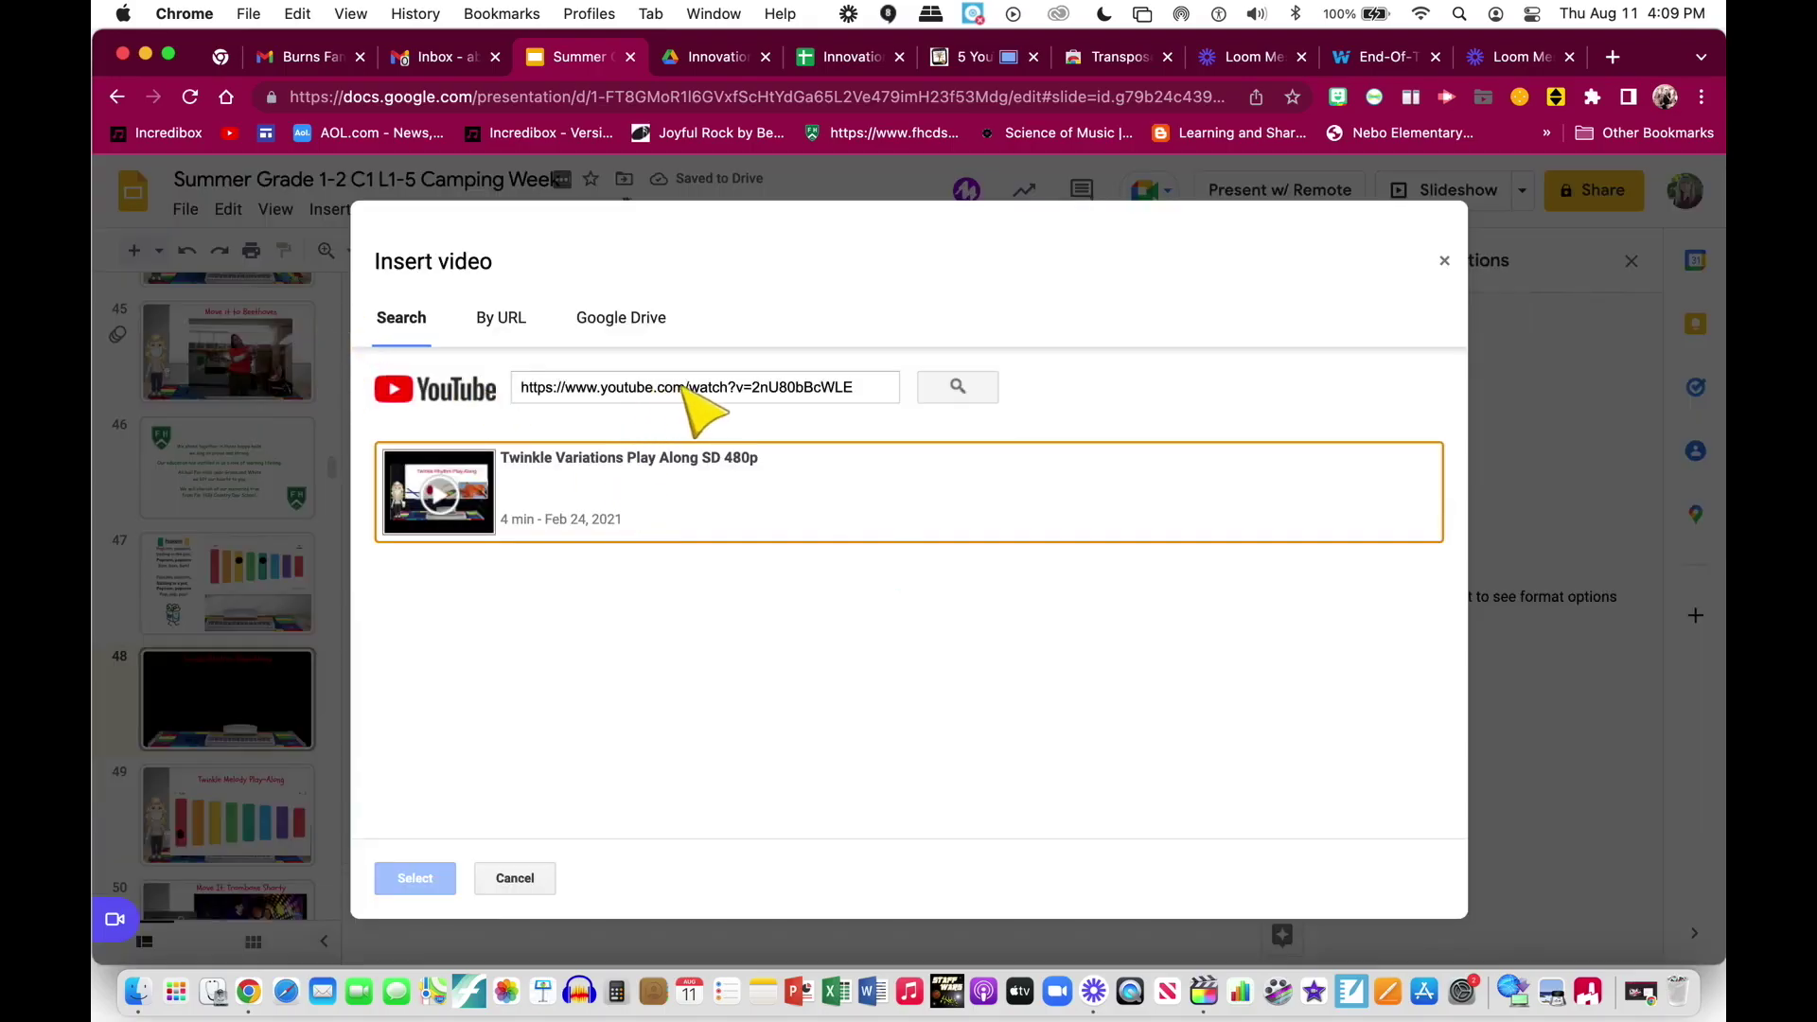
pyautogui.doubleClick(724, 481)
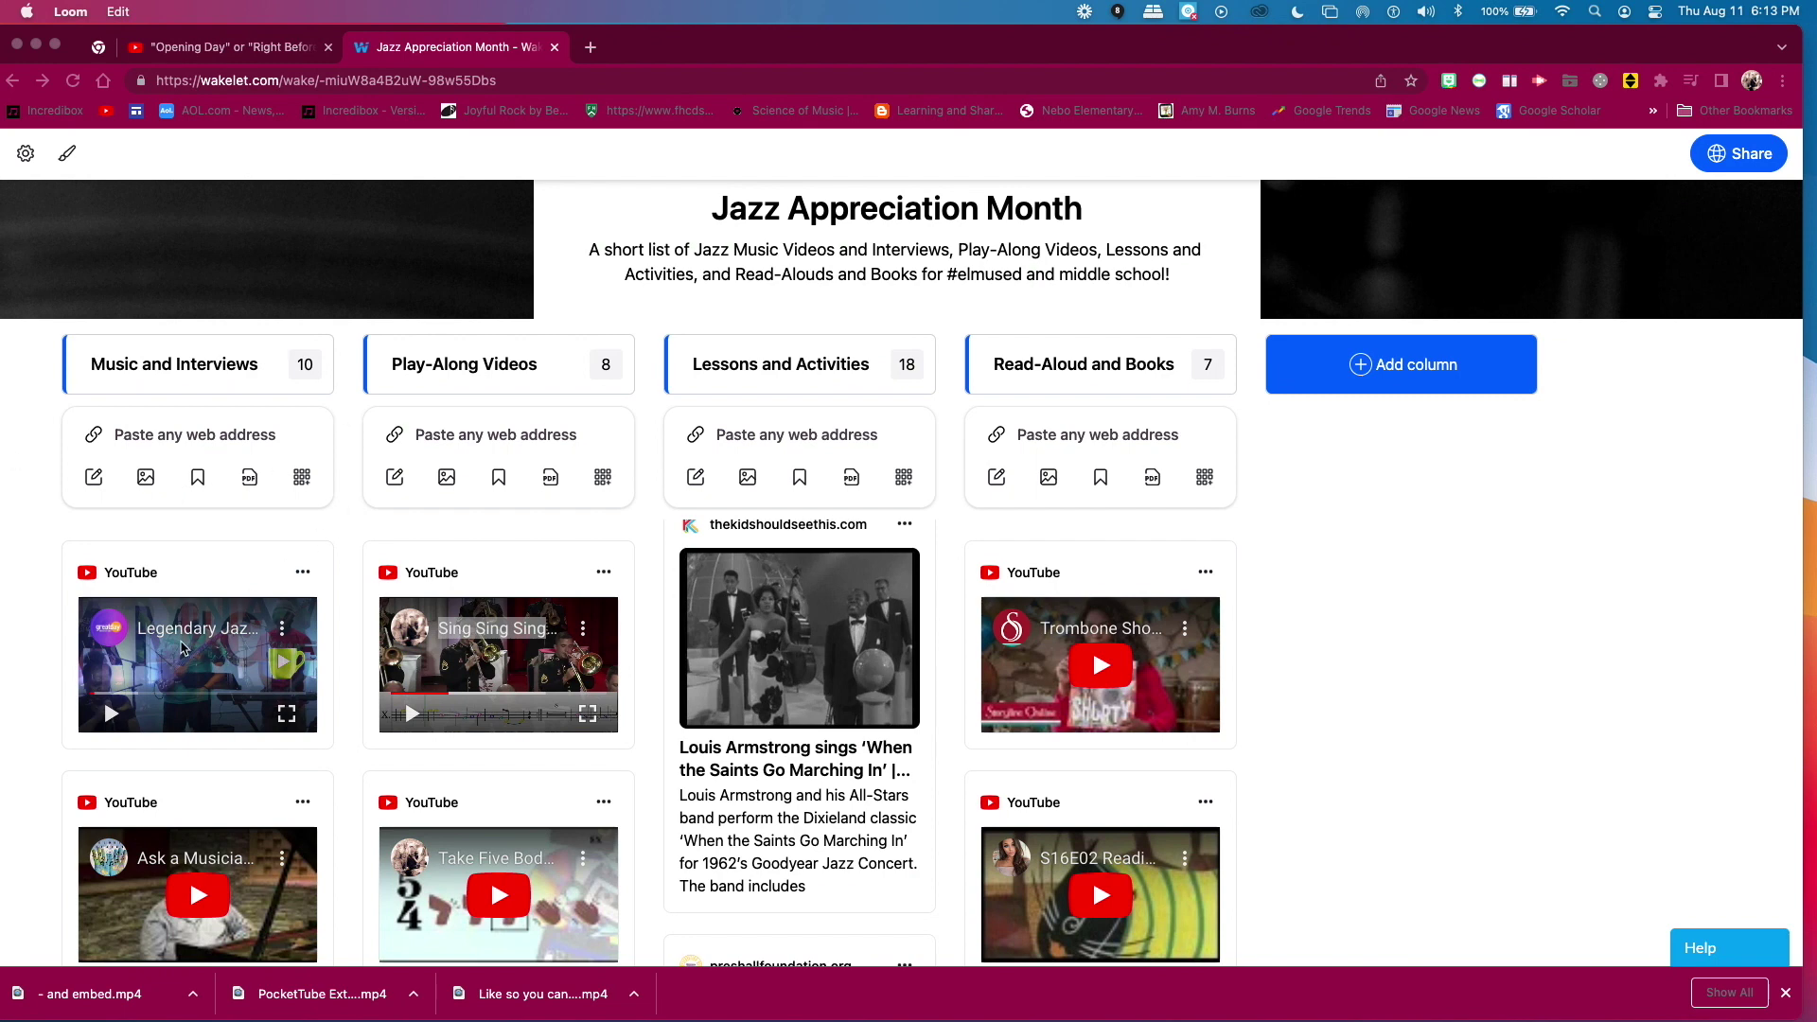
# - Play the TAKE 5! video from the collection full screen, then exit full screen
pyautogui.scroll(5, 284, 615)
pyautogui.scroll(-4, 388, 591)
pyautogui.scroll(-1, 388, 592)
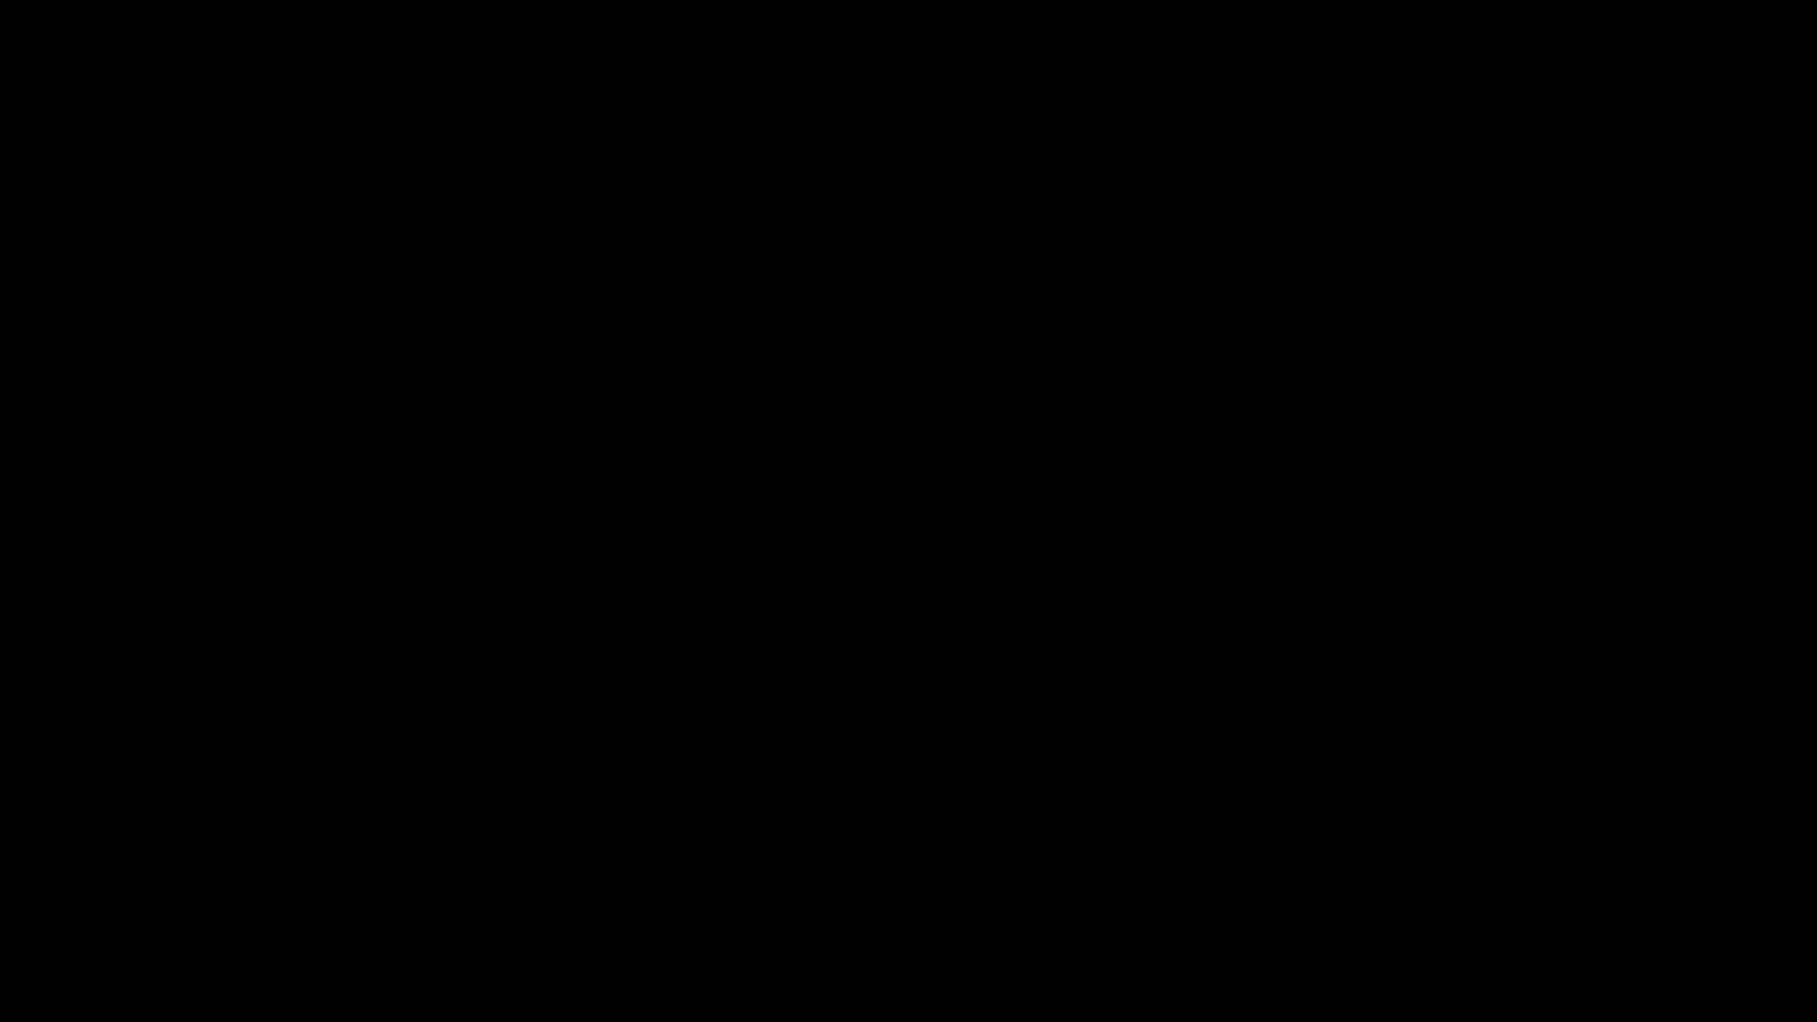
pyautogui.click(55, 996)
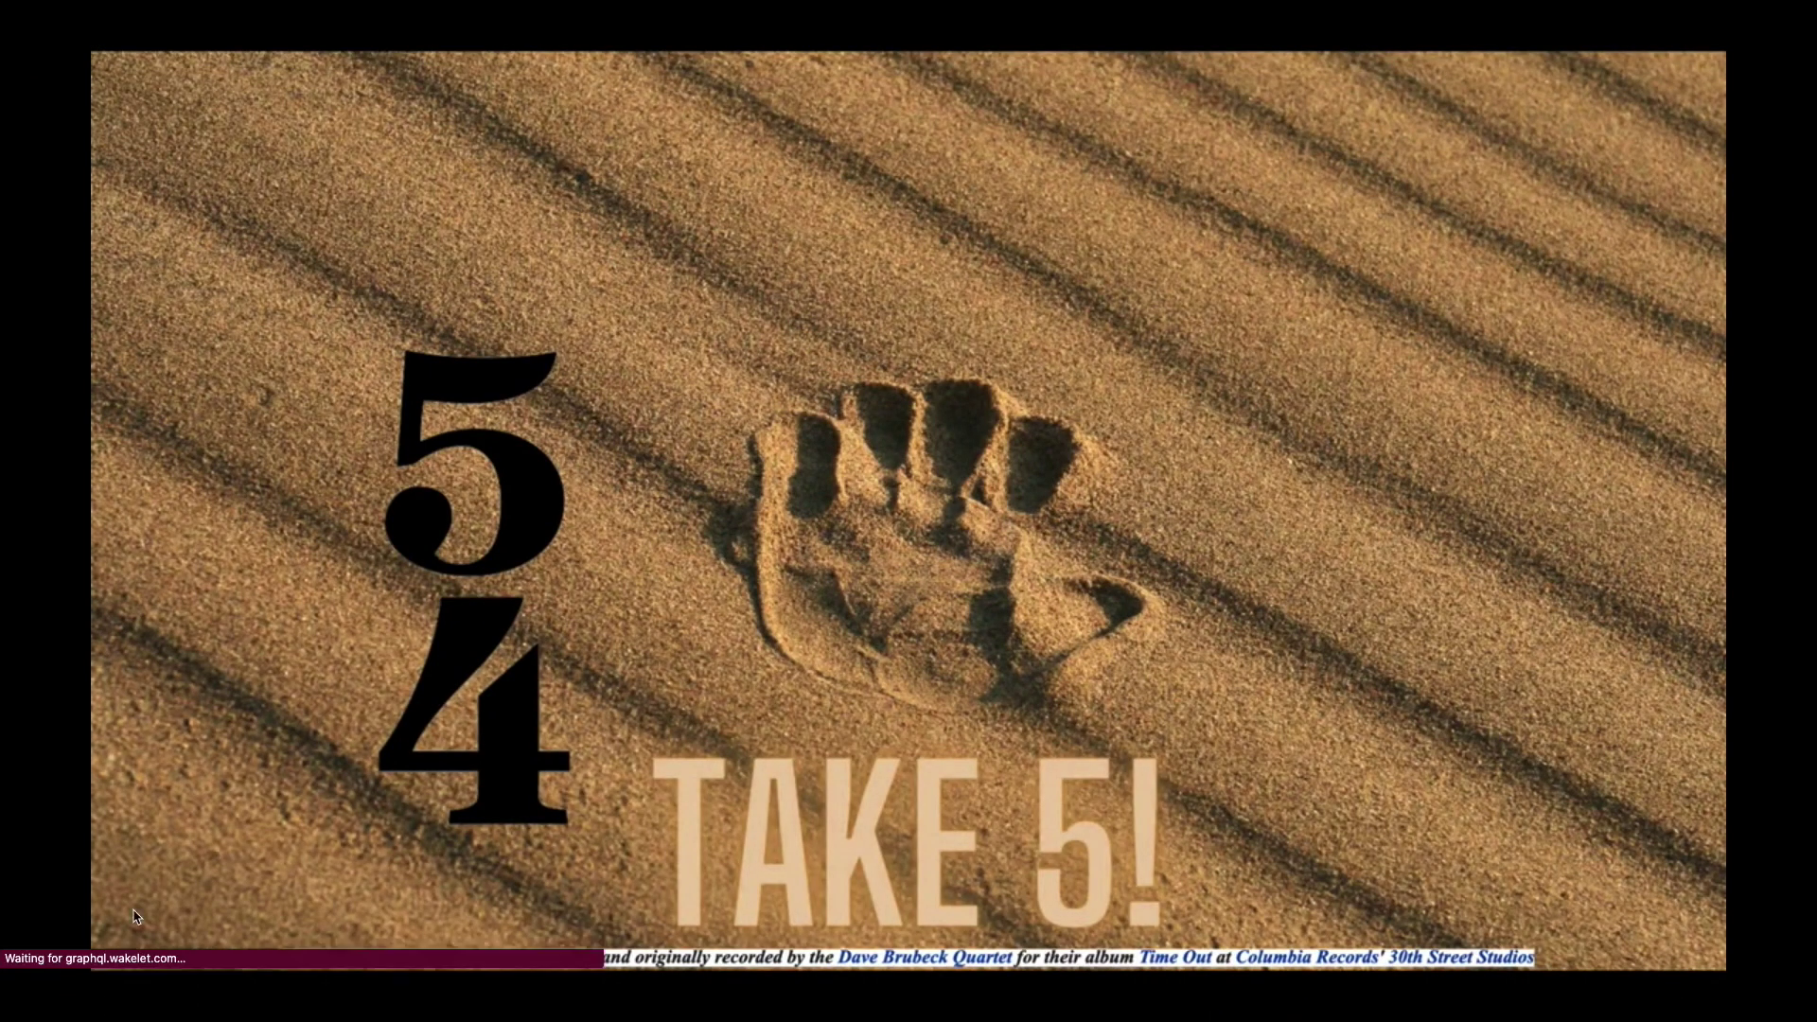
pyautogui.press('Escape')
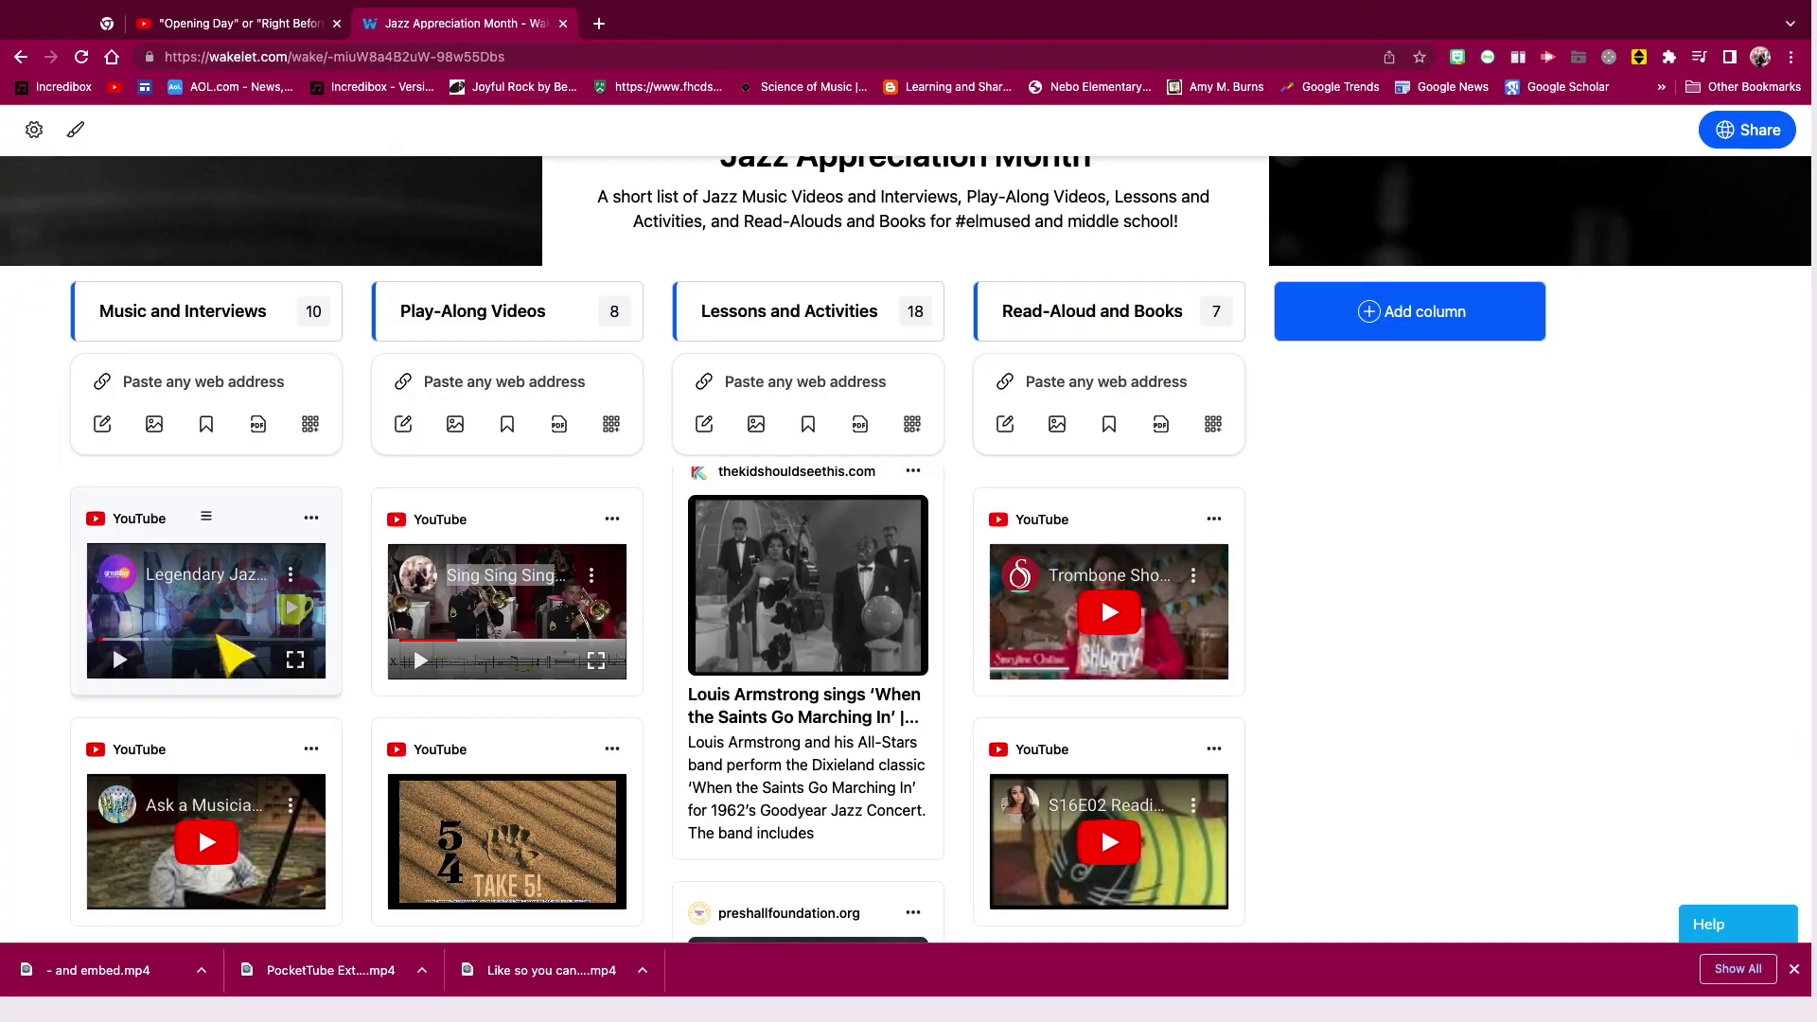
# - Watch the first card's jazz video full screen, exit, then play the Trombone Shorty read-aloud full screen
pyautogui.click(287, 684)
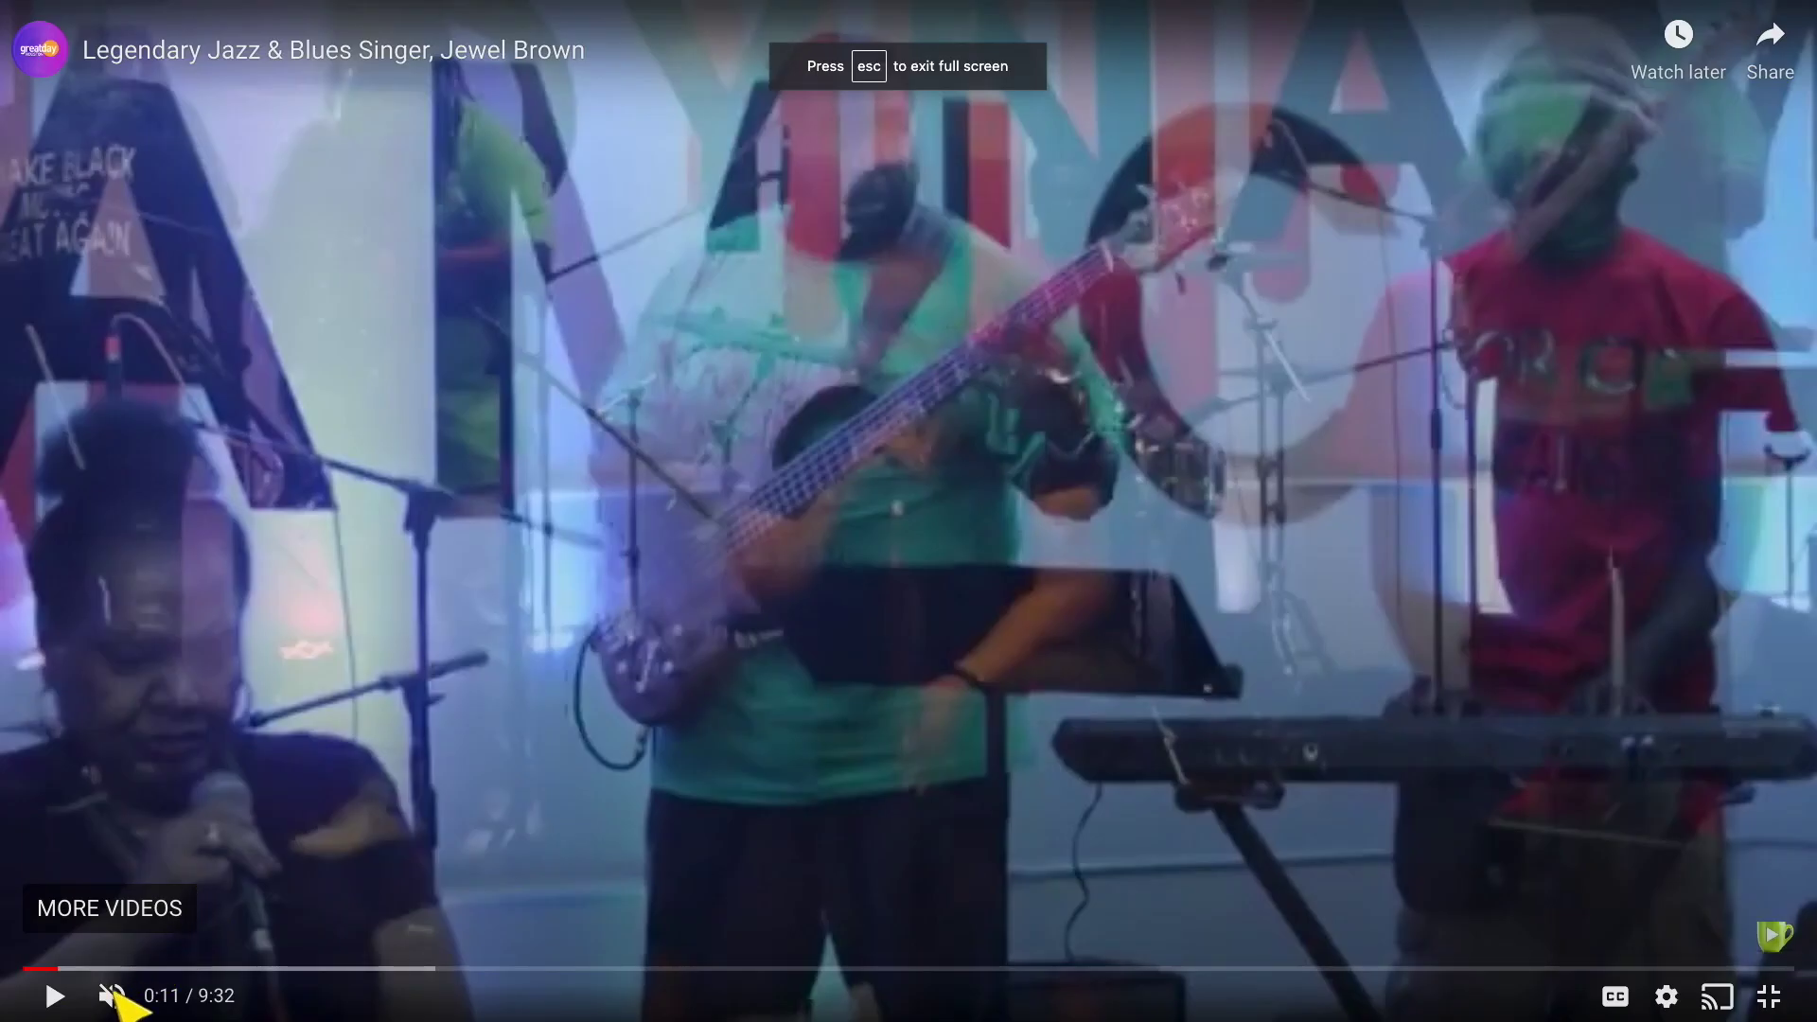
pyautogui.click(55, 998)
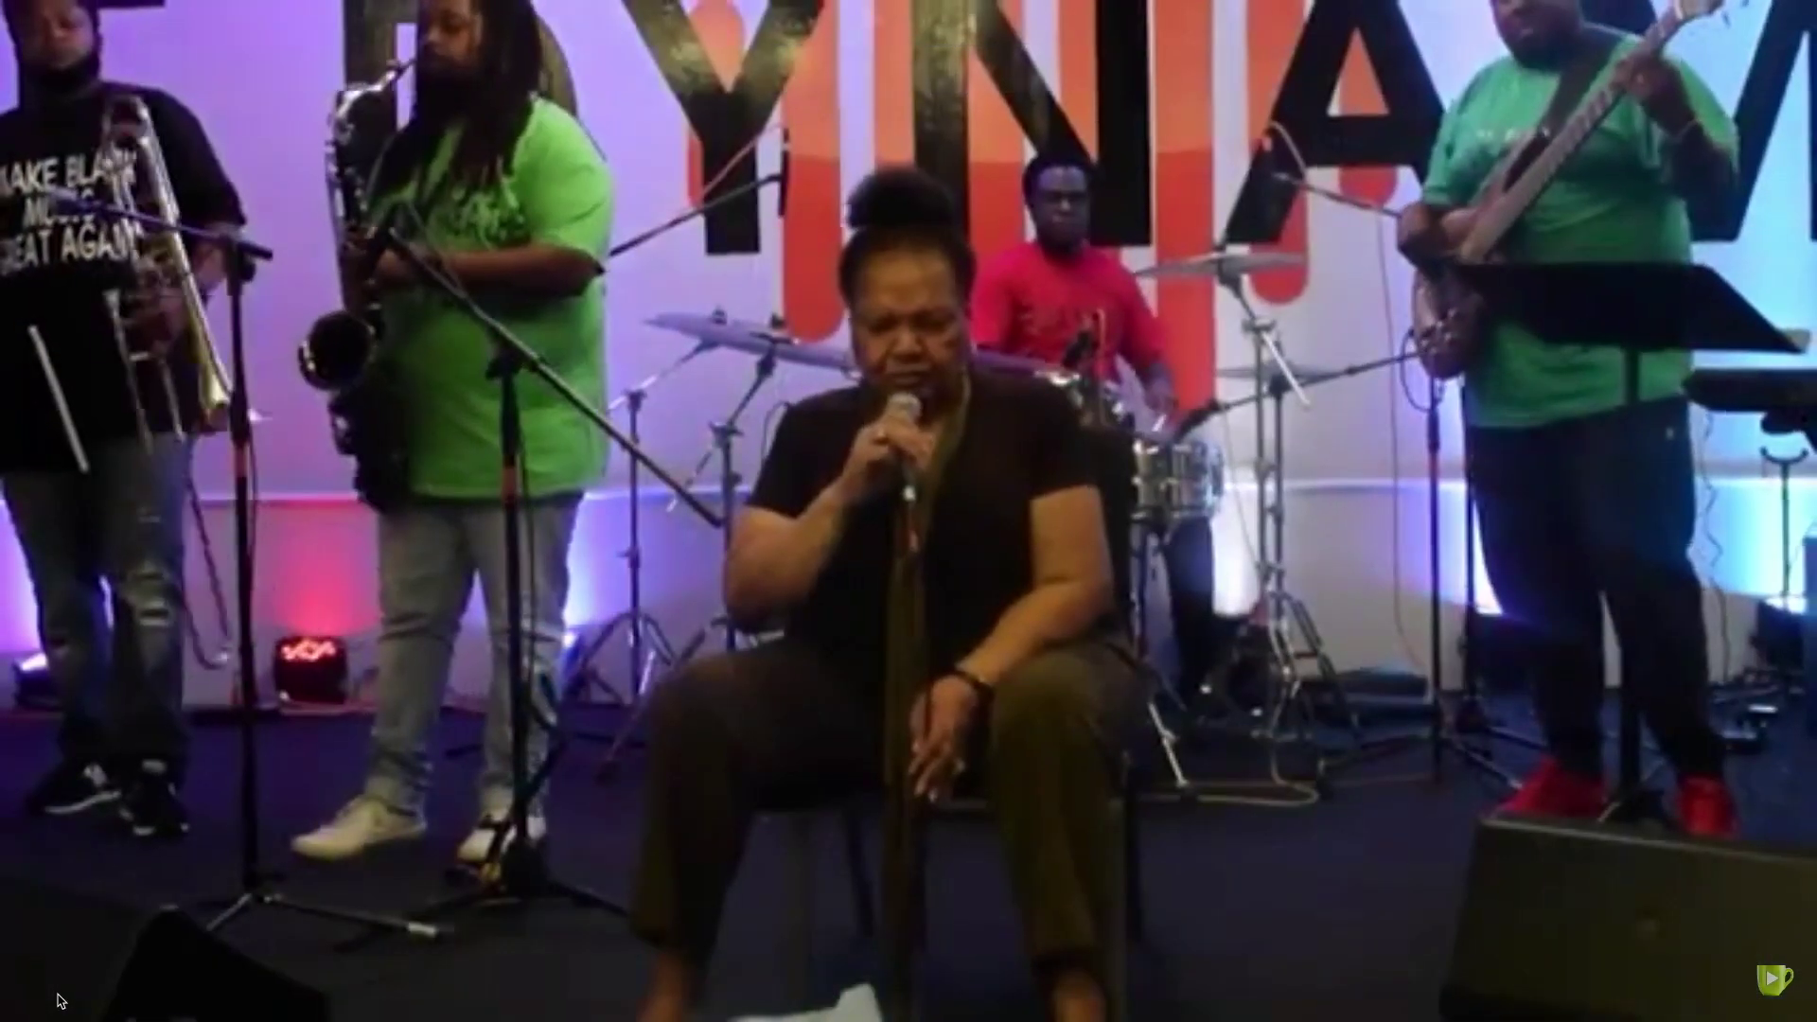
pyautogui.press('Escape')
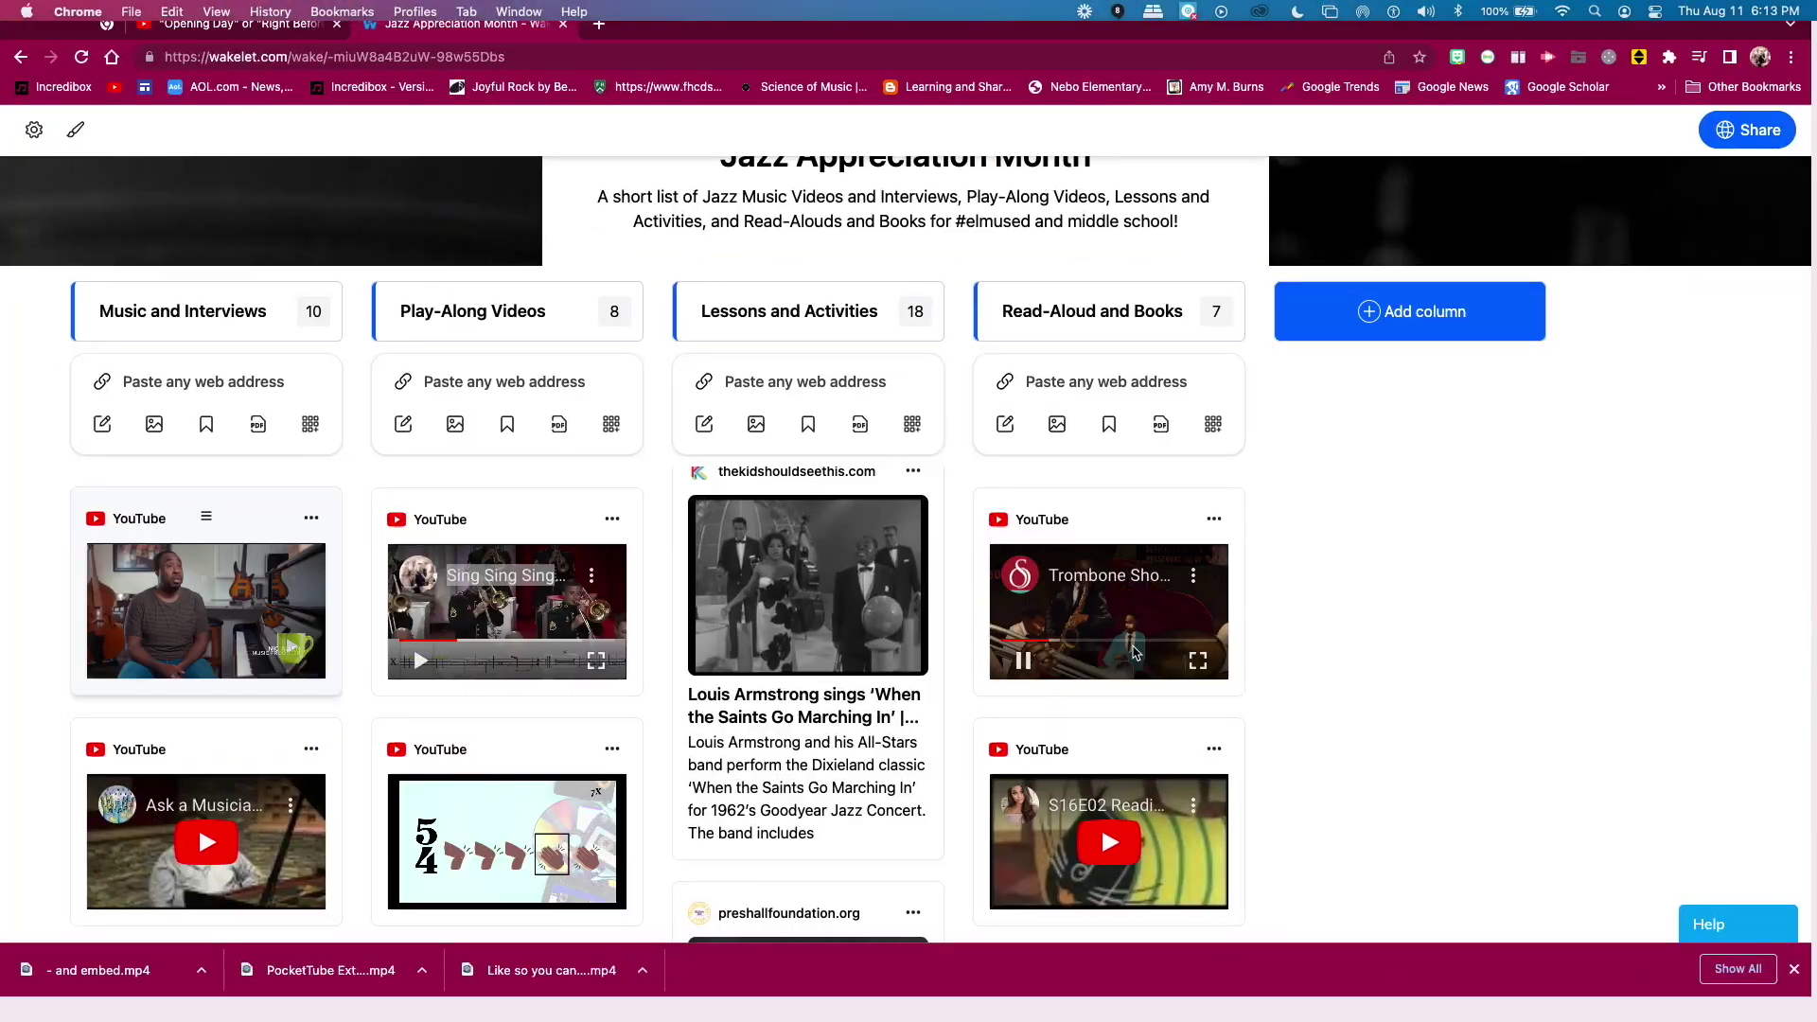
pyautogui.click(1135, 653)
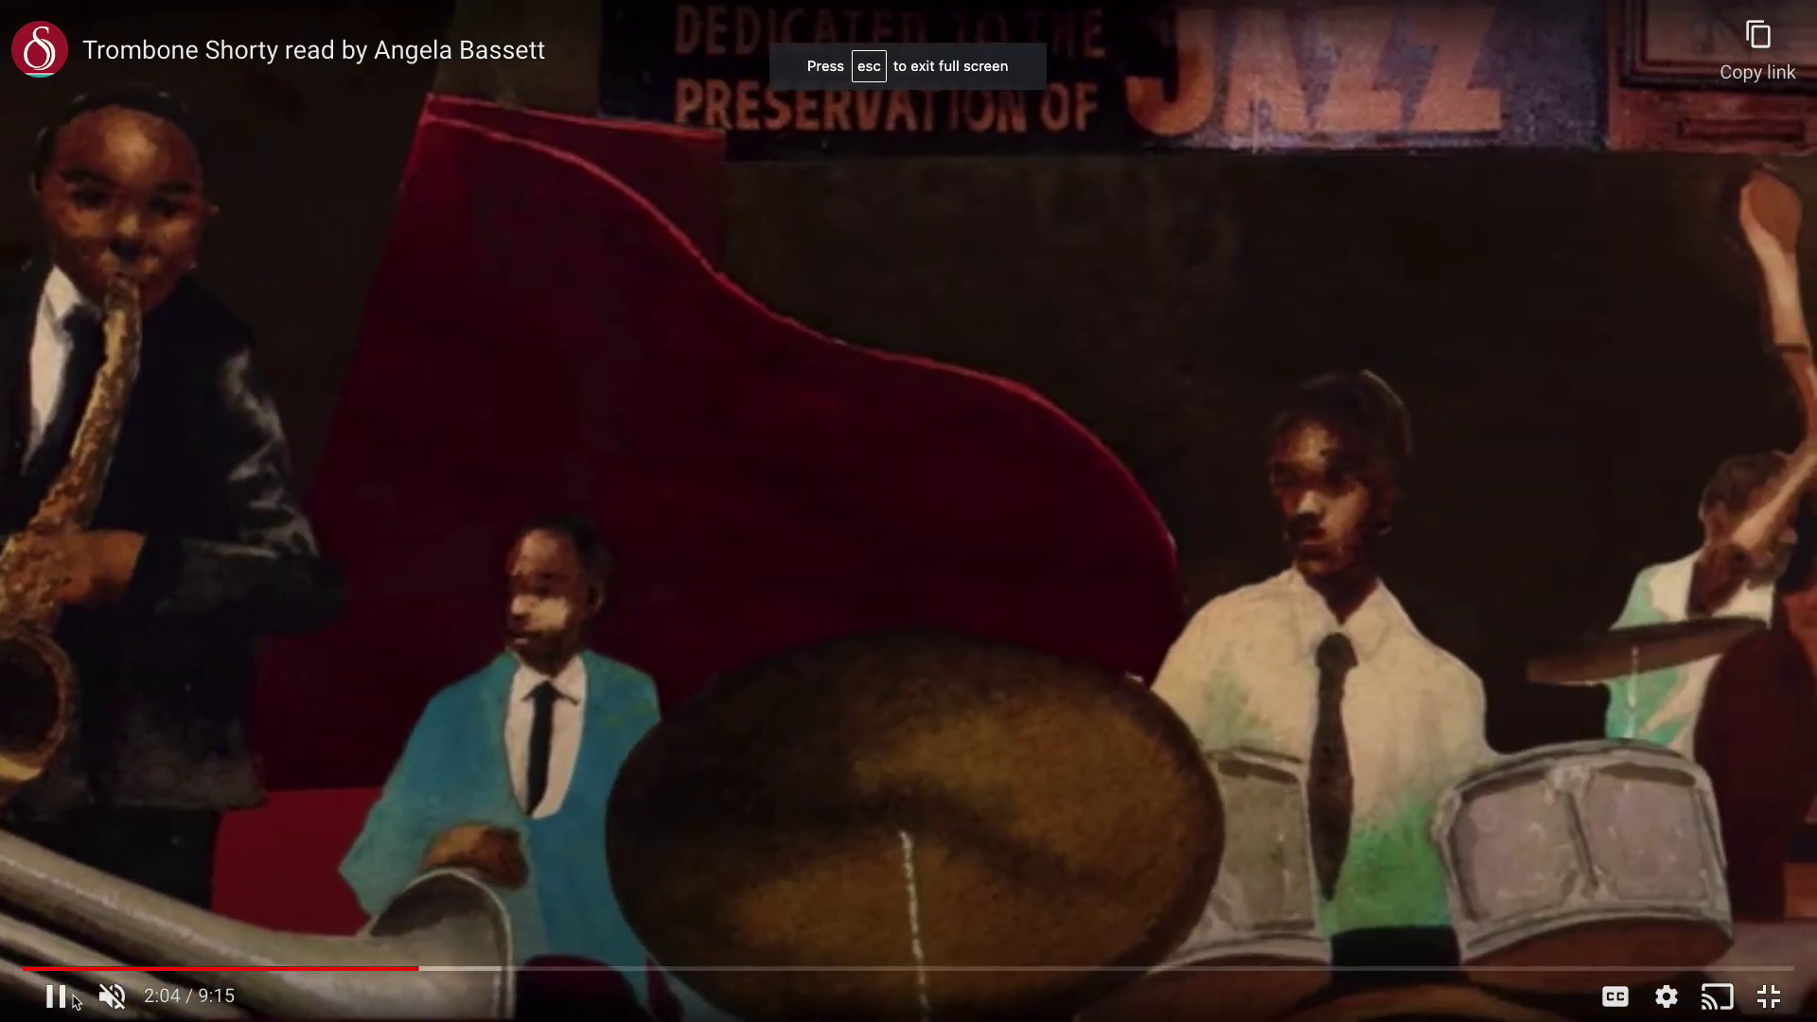